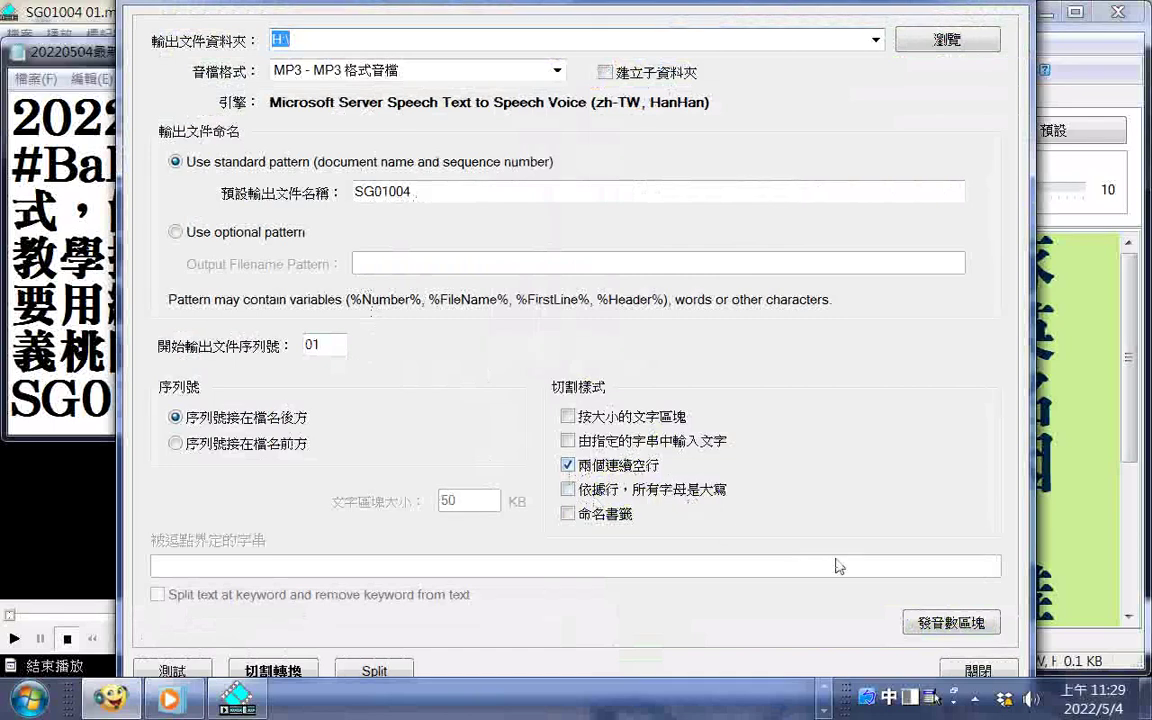
Run the split conversion of the SG01004 text to MP3 with the listed text block, and decline exiting the program when it finishes.
{"action": "left_click", "coordinate": [306, 667]}
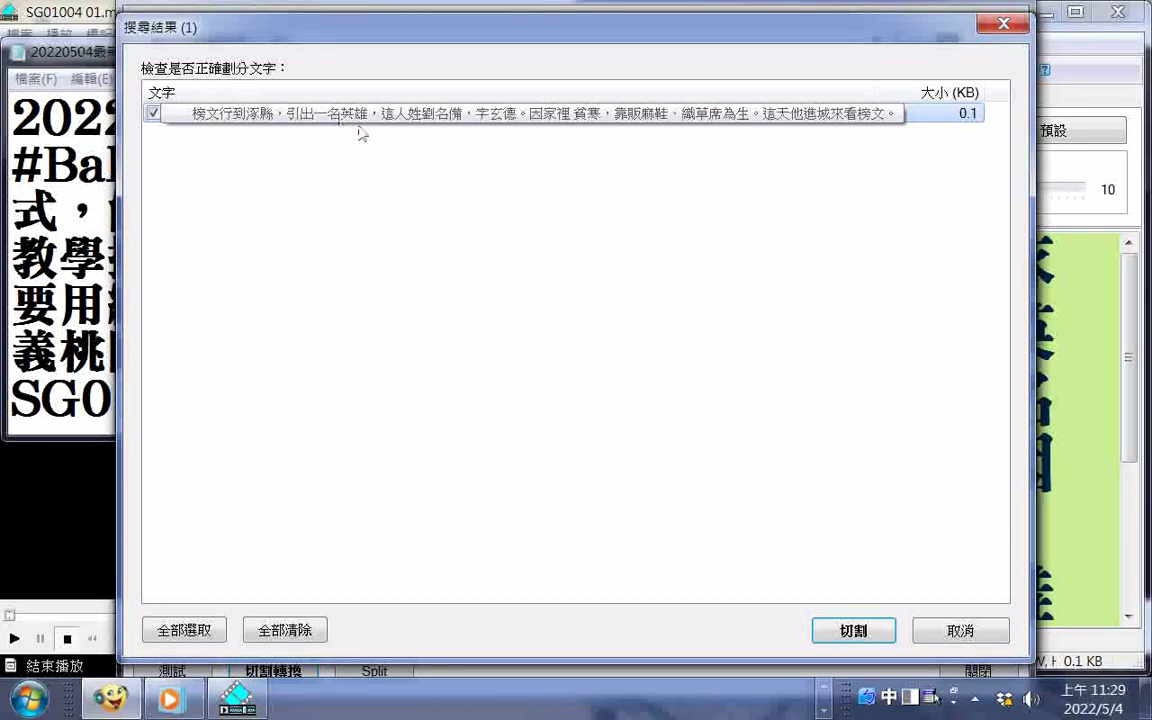
{"action": "left_click", "coordinate": [846, 635]}
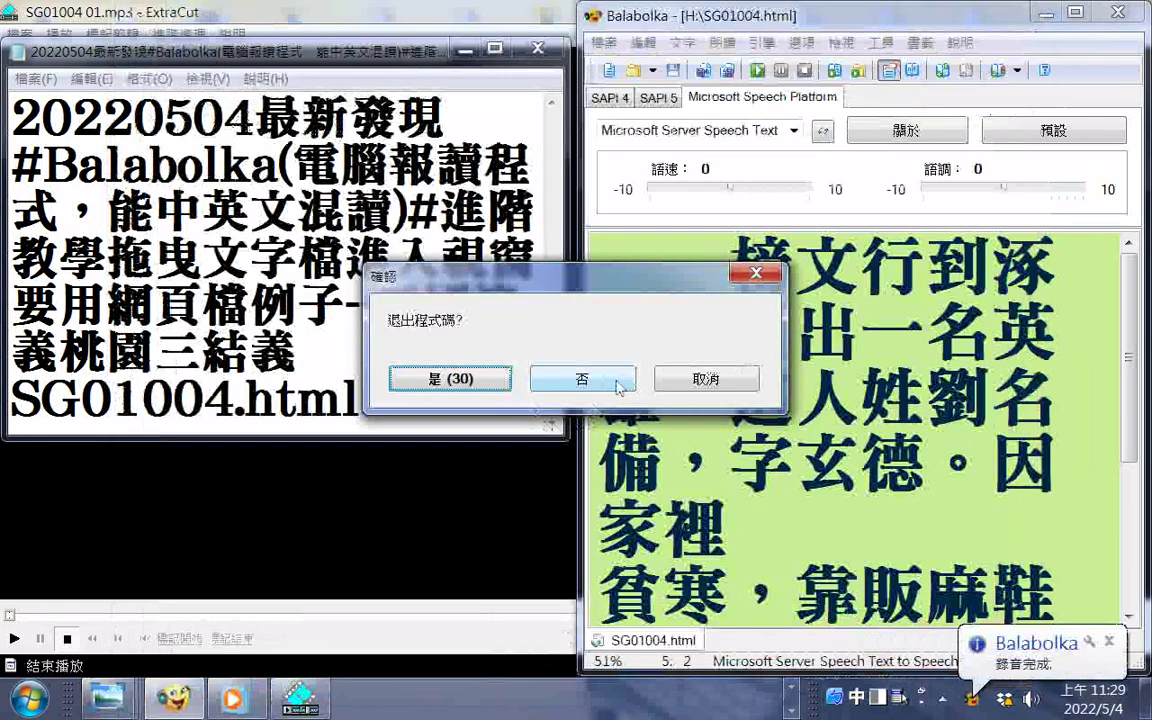
{"action": "left_click", "coordinate": [603, 384]}
Switch to the File Explorer window of Transcend (H:) and open SG01004 01.mp3 in ExtraCut to play it.
{"action": "left_click", "coordinate": [795, 688]}
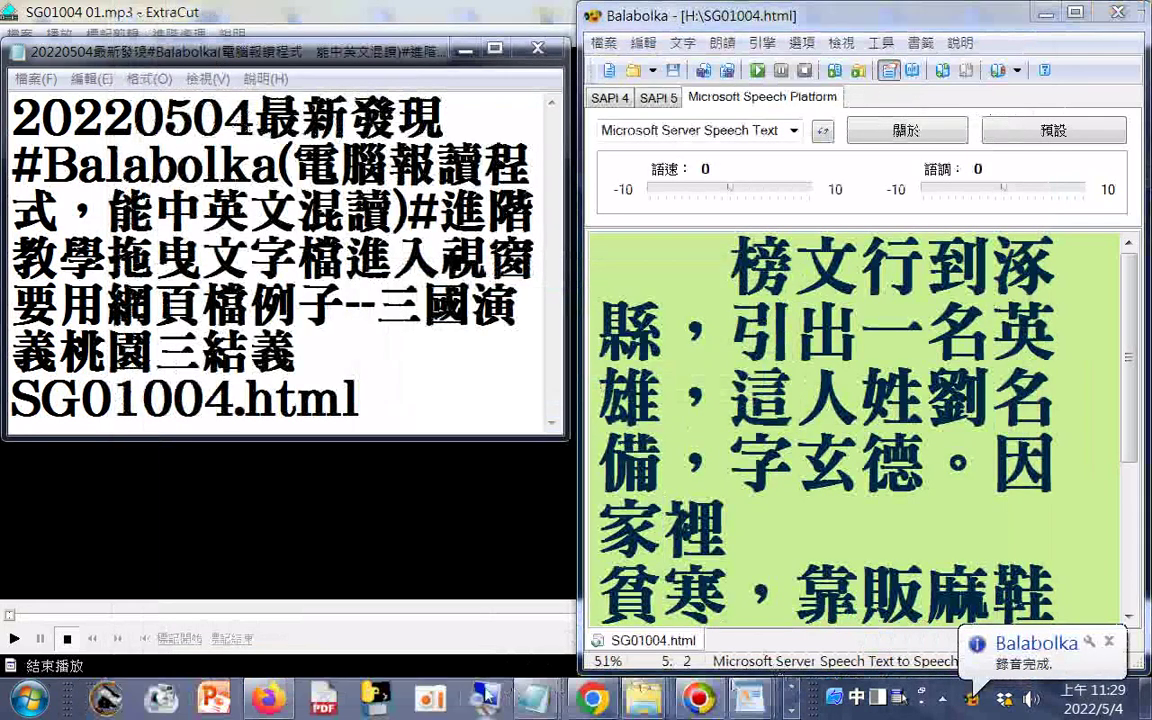
{"action": "left_click", "coordinate": [640, 700]}
{"action": "right_click", "coordinate": [640, 700]}
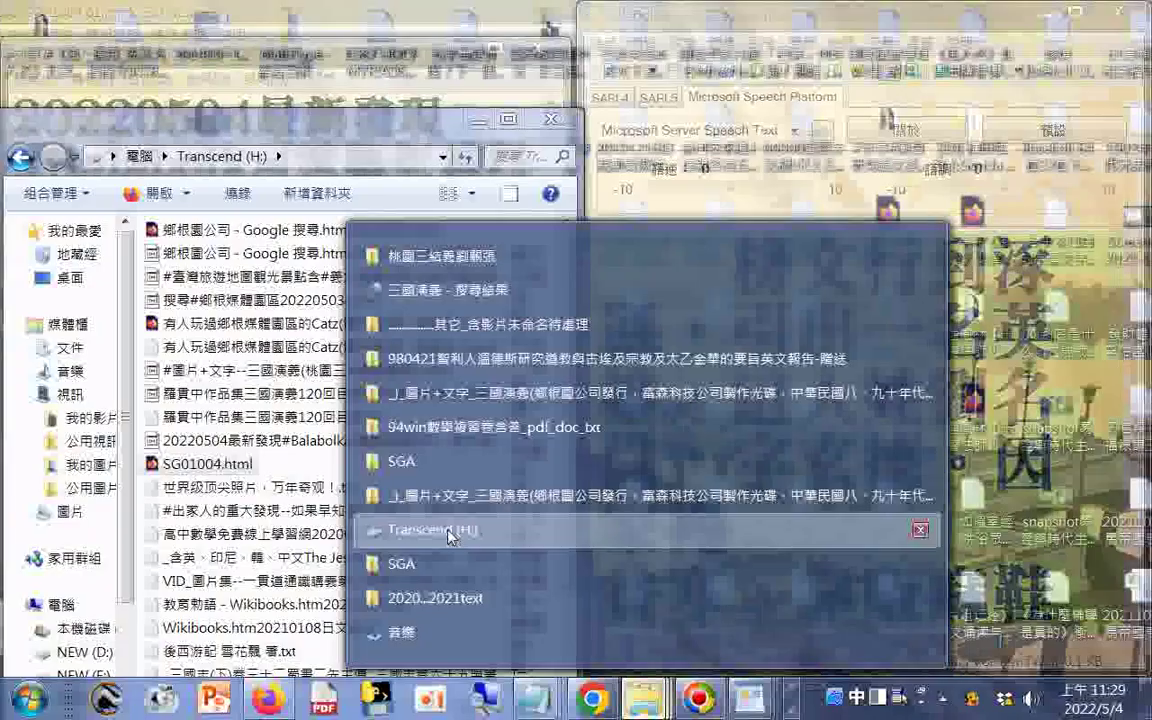
{"action": "left_click", "coordinate": [448, 537]}
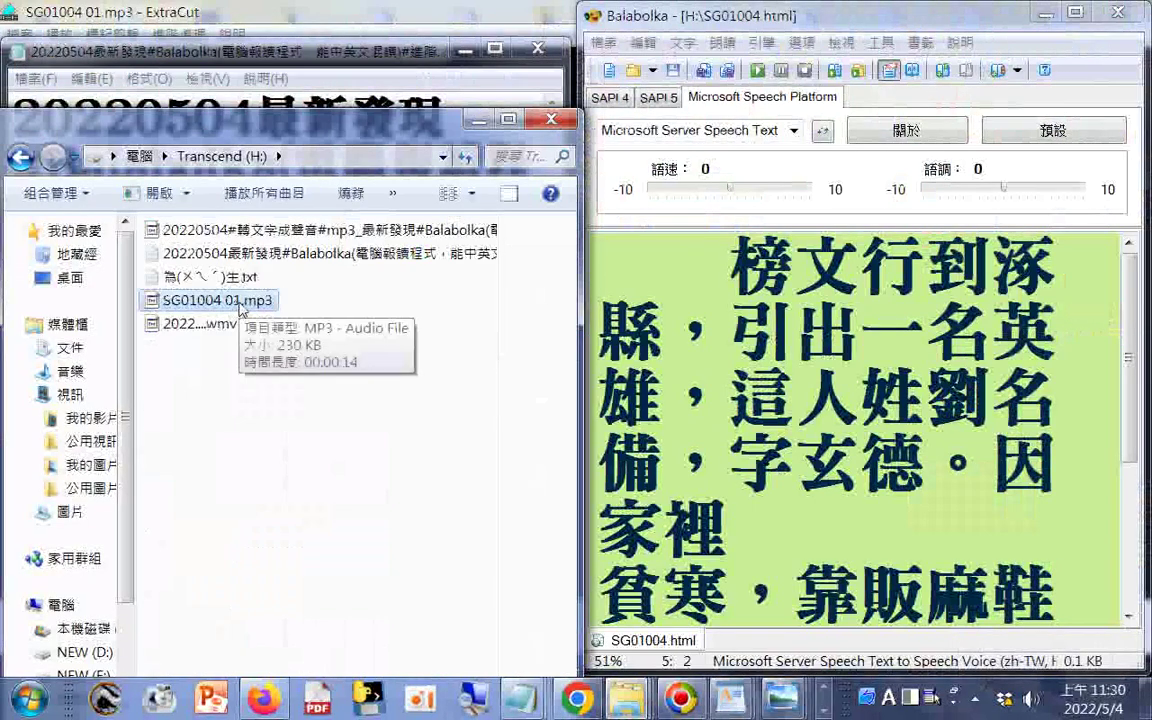
{"action": "right_click", "coordinate": [241, 310]}
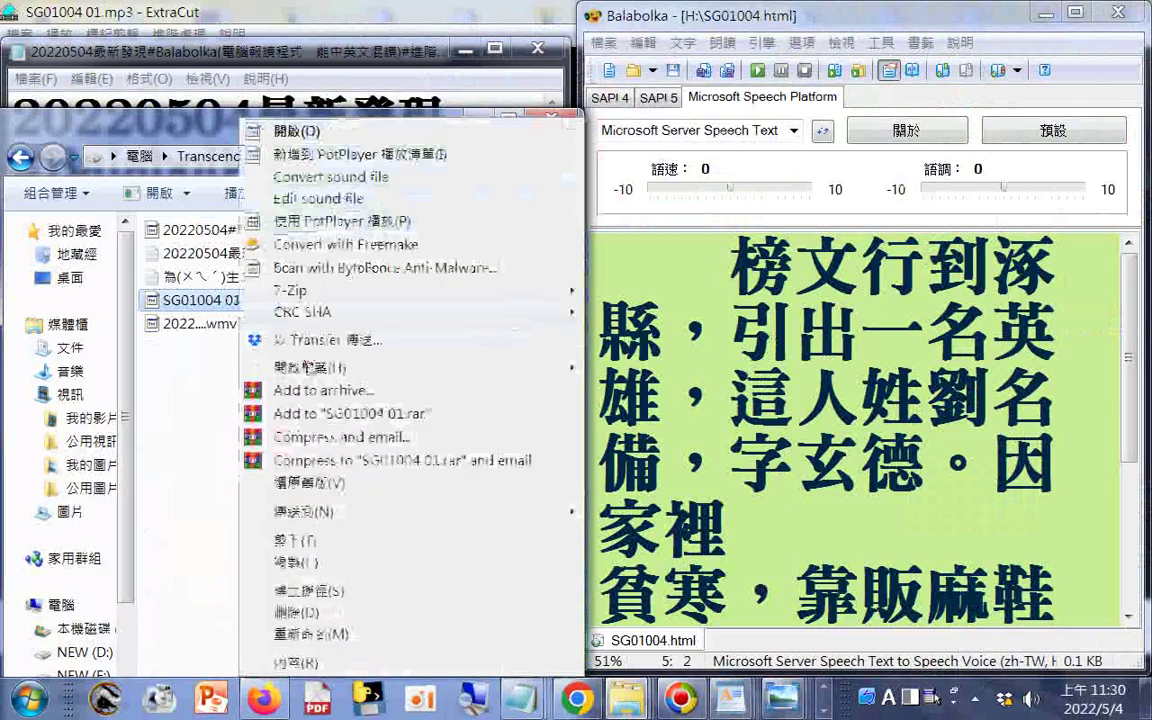
{"action": "mouse_move", "coordinate": [520, 367]}
{"action": "left_click", "coordinate": [613, 372]}
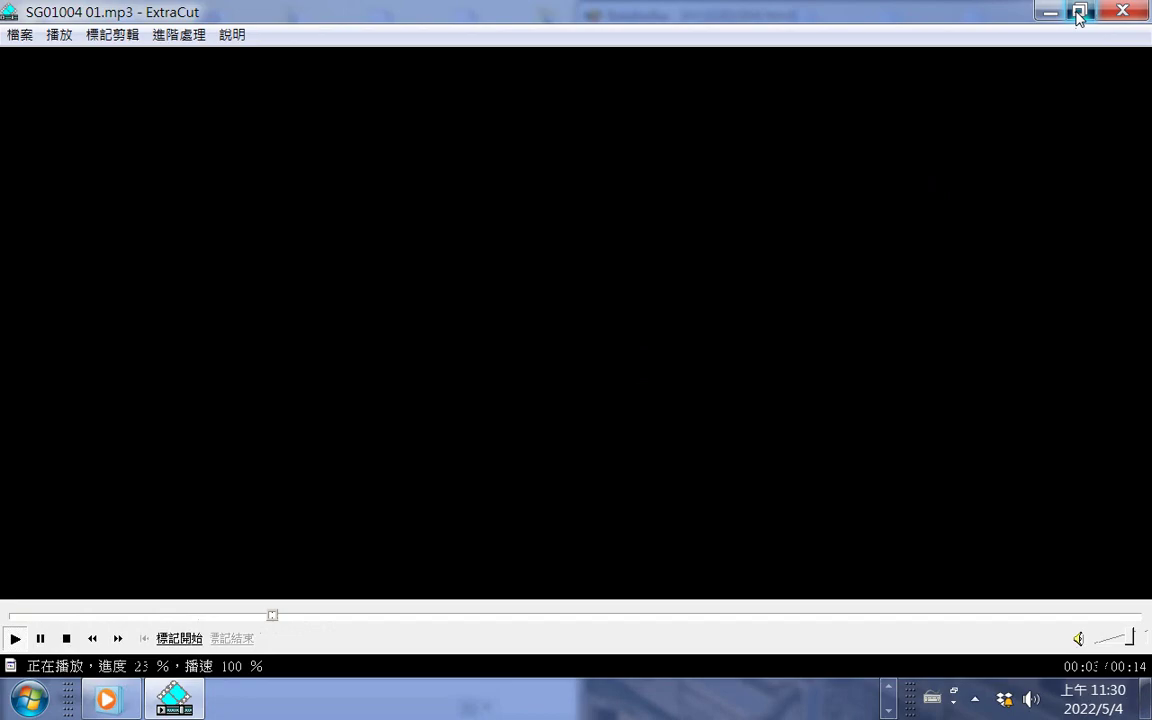
Restore the player to a smaller window and follow the playback in the Balabolka text, highlighting 這天他進城來看榜文.
{"action": "left_click", "coordinate": [1079, 14]}
{"action": "left_click_drag", "start_coordinate": [792, 400], "coordinate": [990, 470]}
{"action": "left_click", "coordinate": [990, 470]}
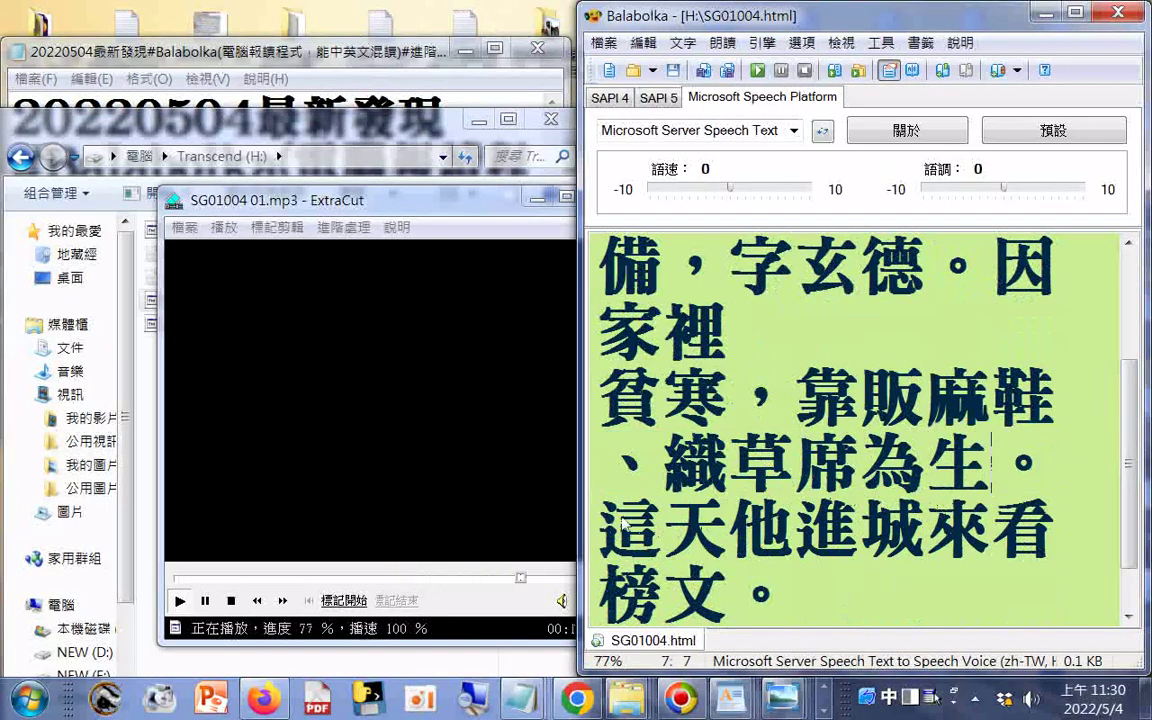
{"action": "left_click_drag", "start_coordinate": [623, 523], "coordinate": [737, 609]}
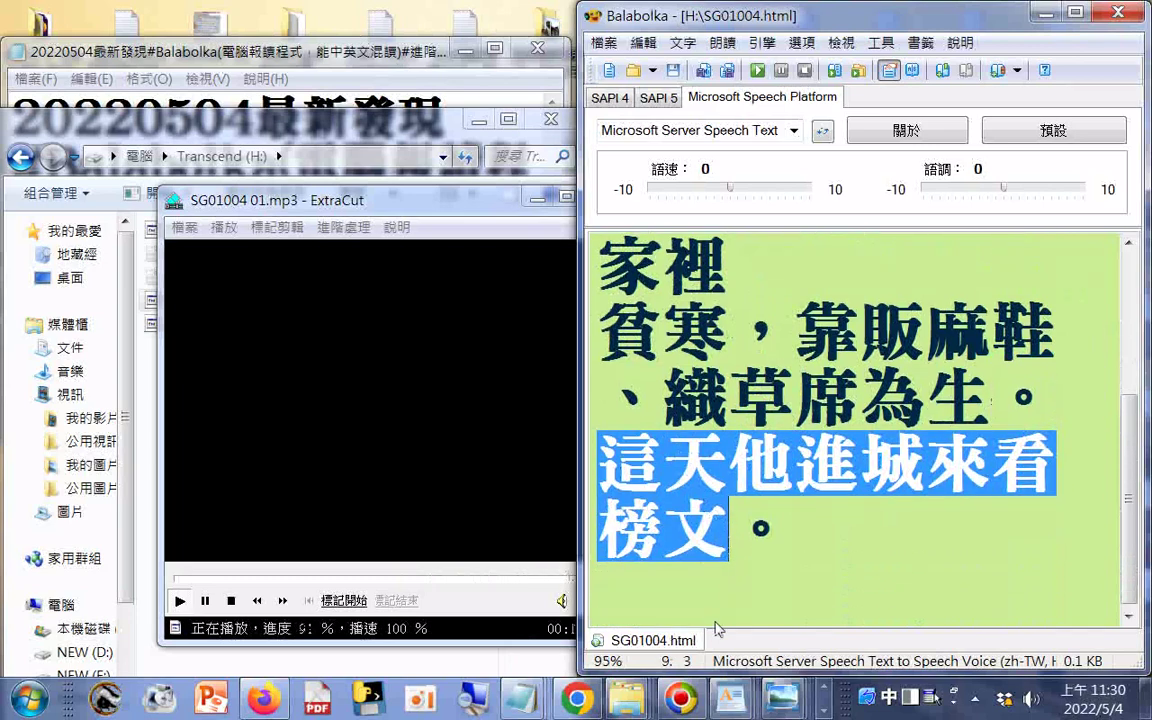
Bring up the Notepad file 為(ㄨㄟˊ)生.txt and place its window below the highlighted sentence in the Balabolka text.
{"action": "right_click", "coordinate": [515, 705]}
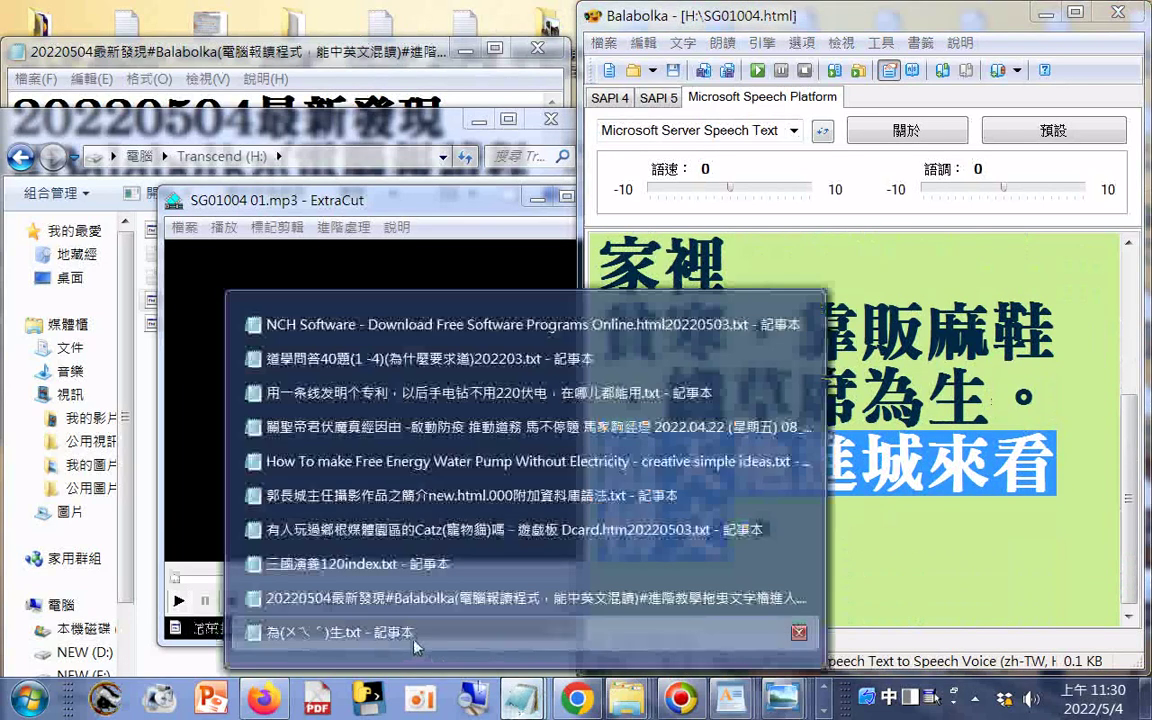
{"action": "left_click", "coordinate": [415, 646]}
{"action": "left_click_drag", "start_coordinate": [535, 664], "coordinate": [493, 539]}
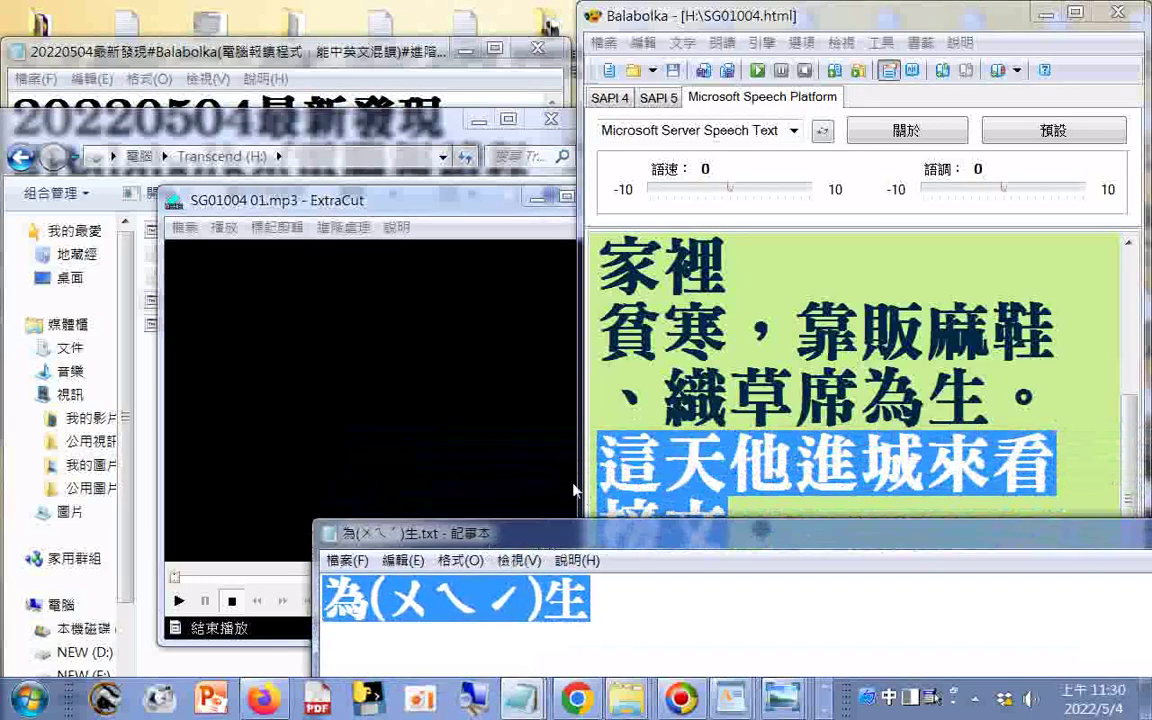
{"action": "left_click_drag", "start_coordinate": [603, 539], "coordinate": [527, 611]}
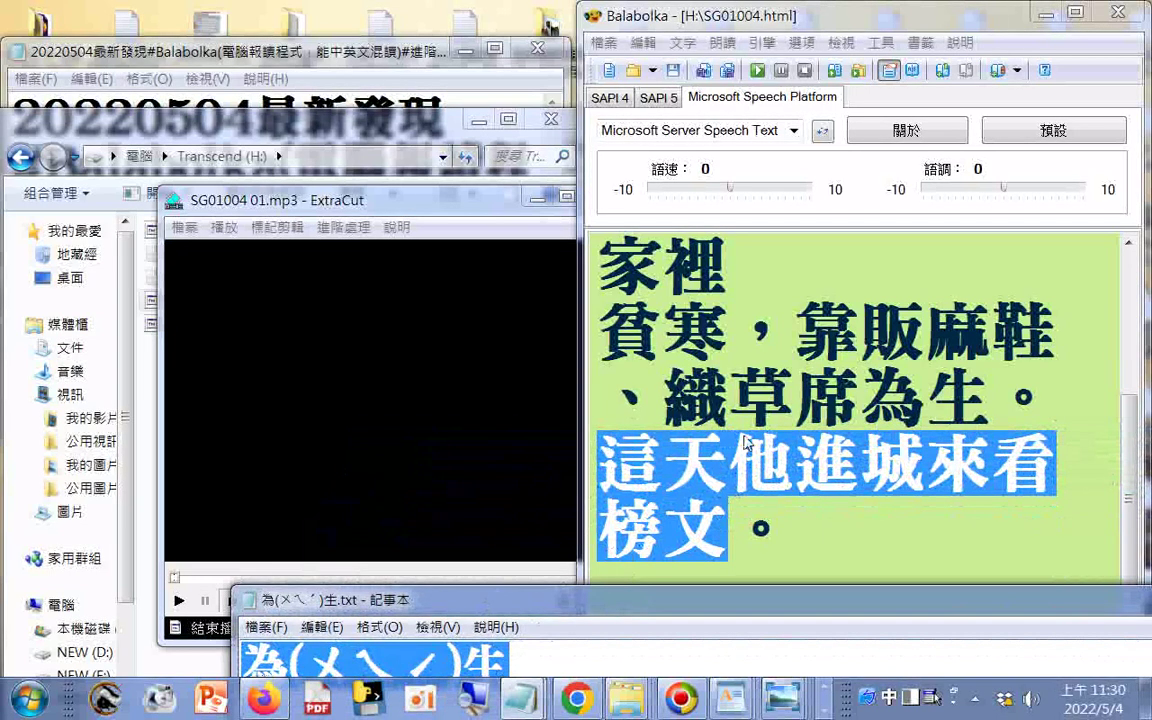
Switch to Format Factory, open its batch rename tool and expand Transcend (H:) while browsing for the folder to process.
{"action": "left_click", "coordinate": [162, 700]}
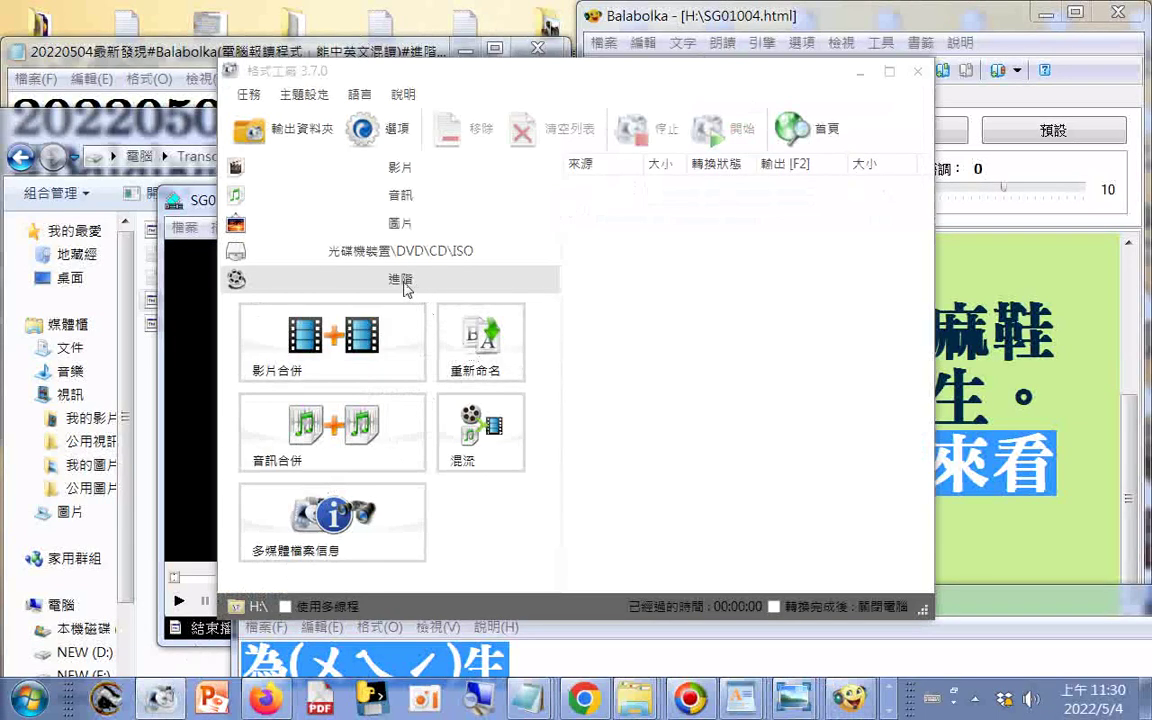
{"action": "left_click", "coordinate": [455, 325]}
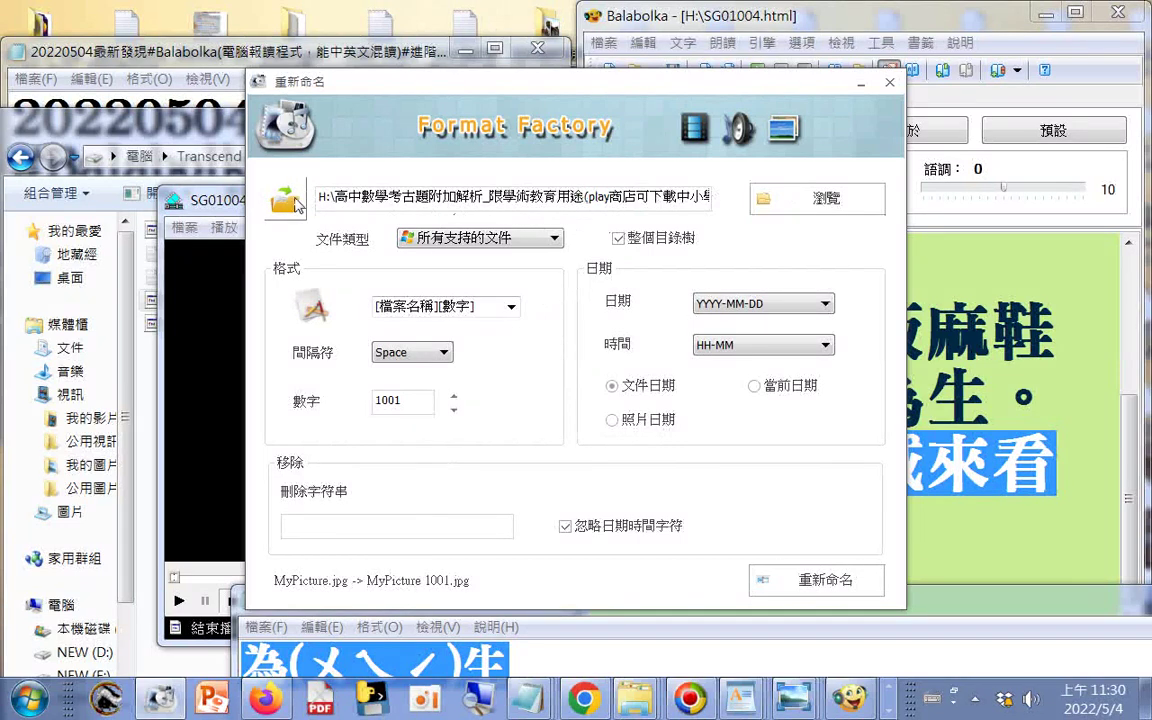
{"action": "left_click", "coordinate": [768, 197]}
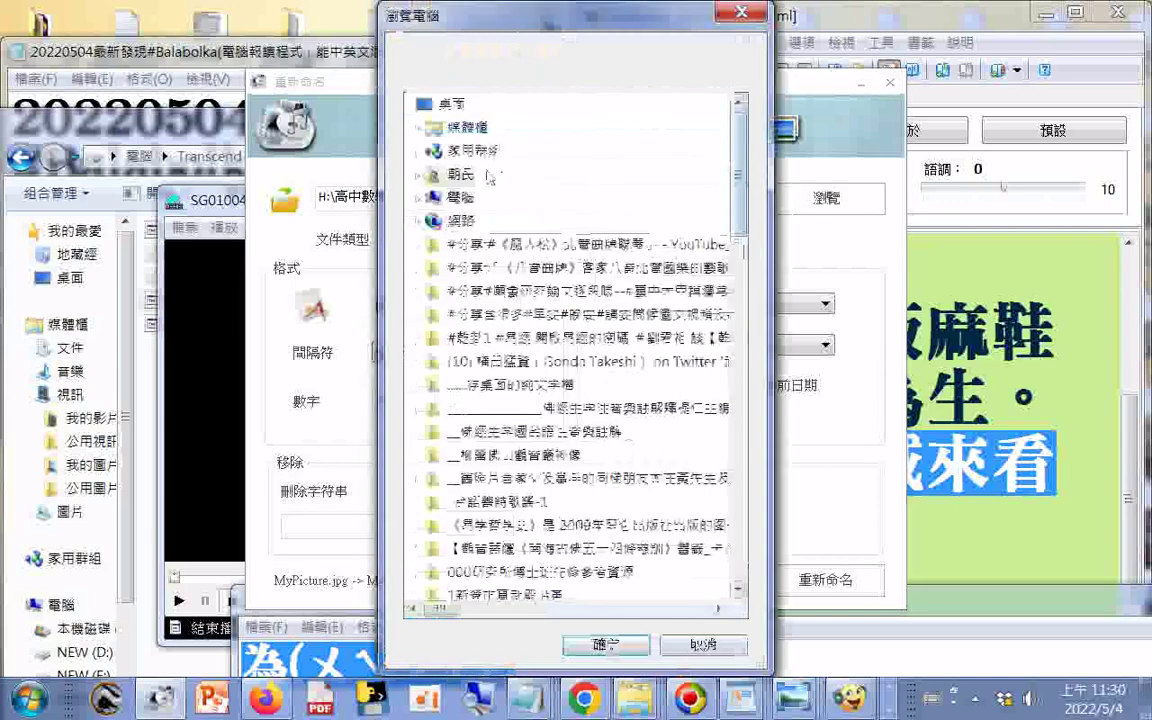
{"action": "double_click", "coordinate": [440, 197]}
{"action": "left_click", "coordinate": [540, 338]}
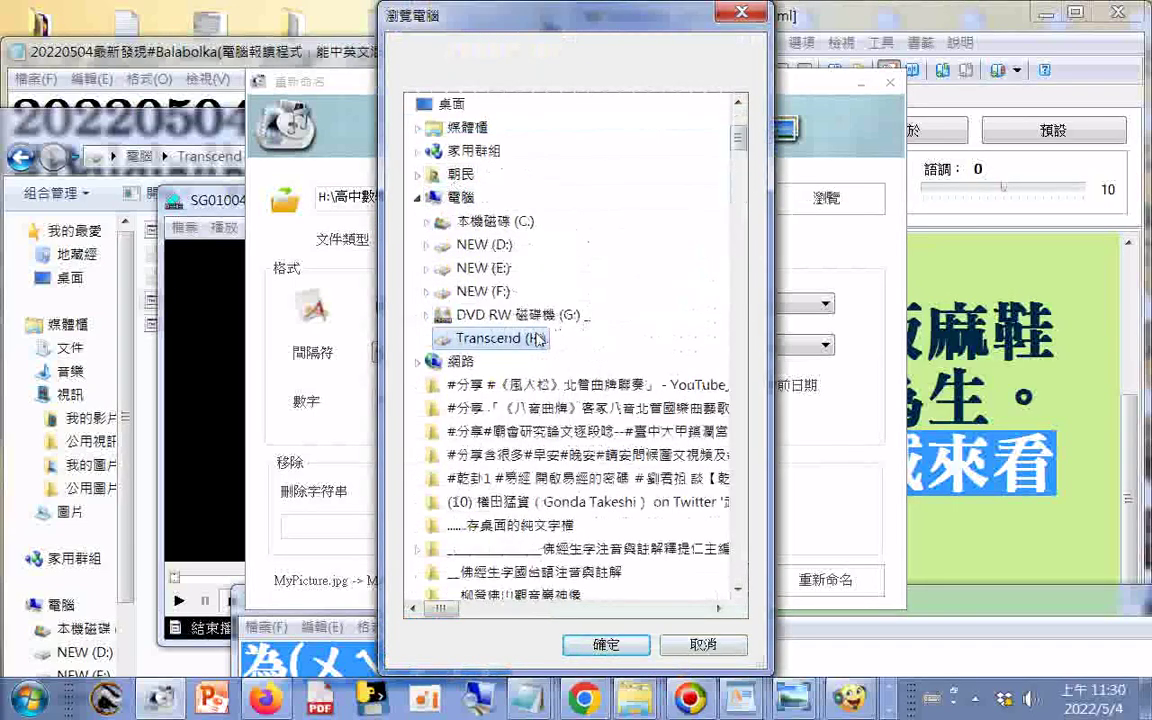
Look through the folder tree for the folder whose files need renaming.
{"action": "scroll", "coordinate": [685, 247], "scroll_direction": "down", "scroll_amount": 2}
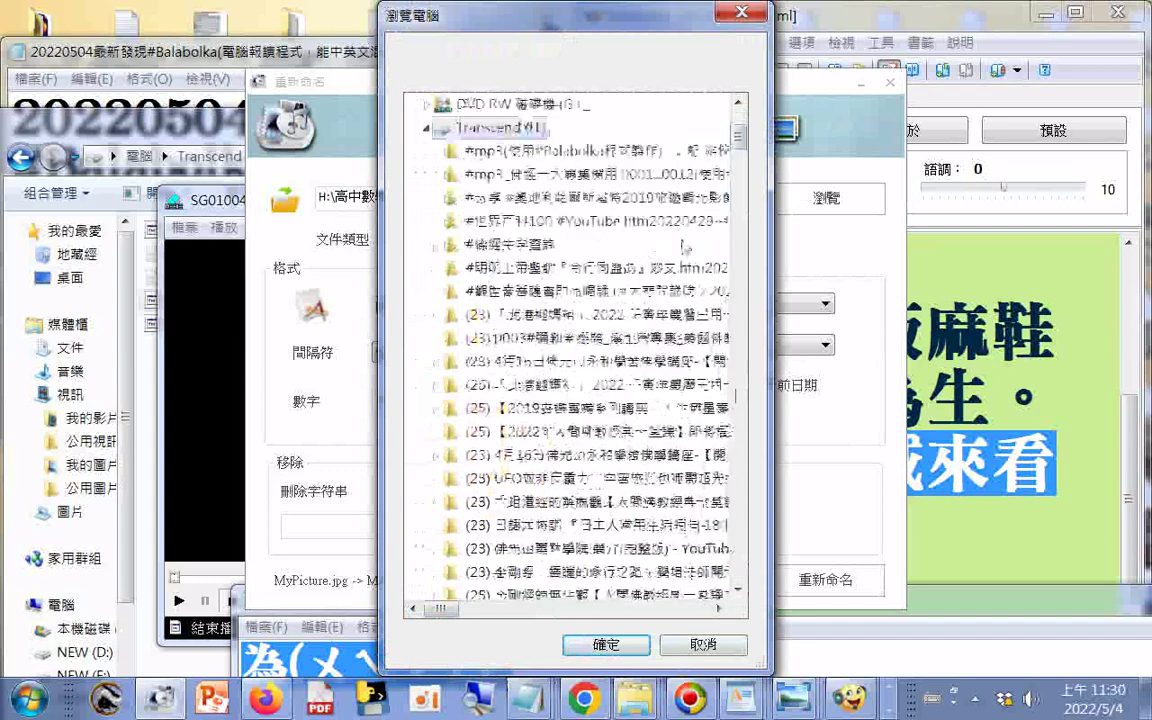
{"action": "scroll", "coordinate": [685, 225], "scroll_direction": "down", "scroll_amount": 1}
{"action": "scroll", "coordinate": [685, 222], "scroll_direction": "down", "scroll_amount": 3}
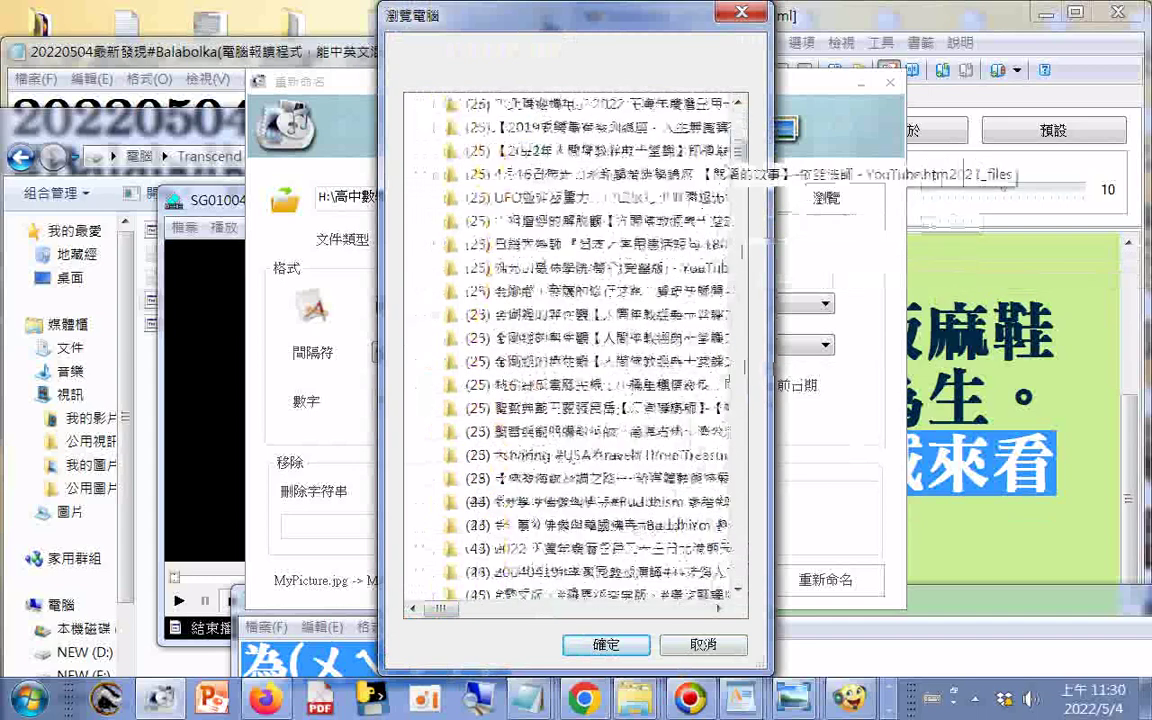
{"action": "scroll", "coordinate": [740, 320], "scroll_direction": "down", "scroll_amount": 5}
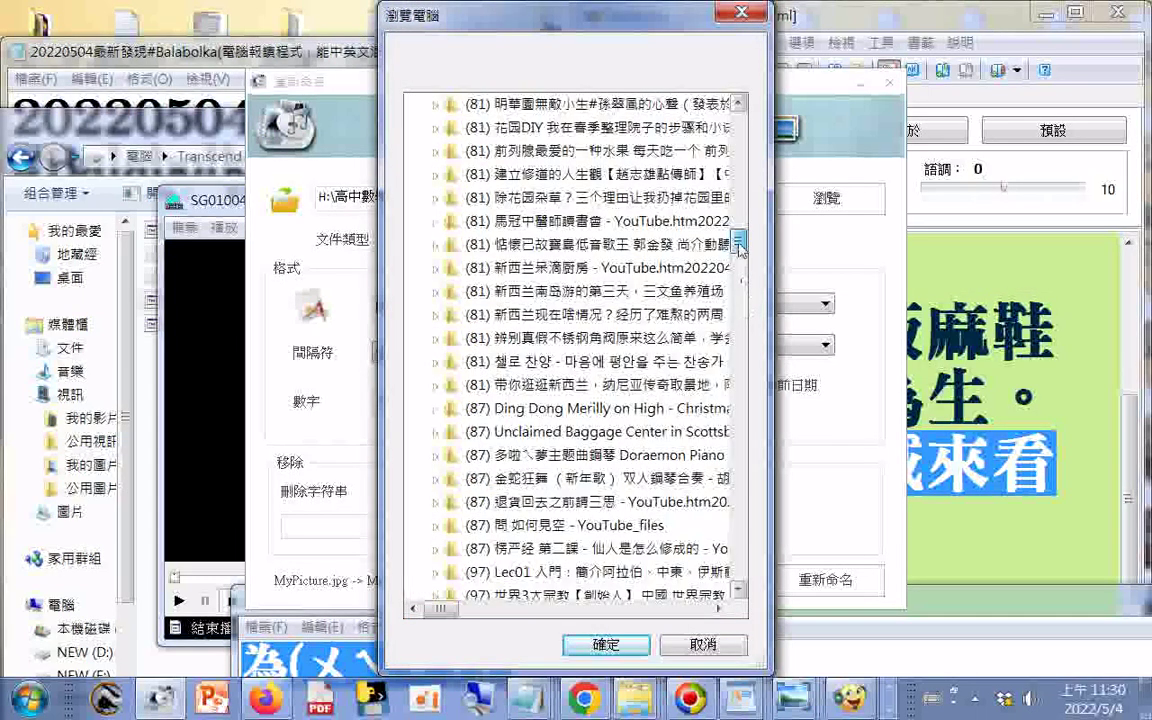
{"action": "scroll", "coordinate": [740, 320], "scroll_direction": "down", "scroll_amount": 3}
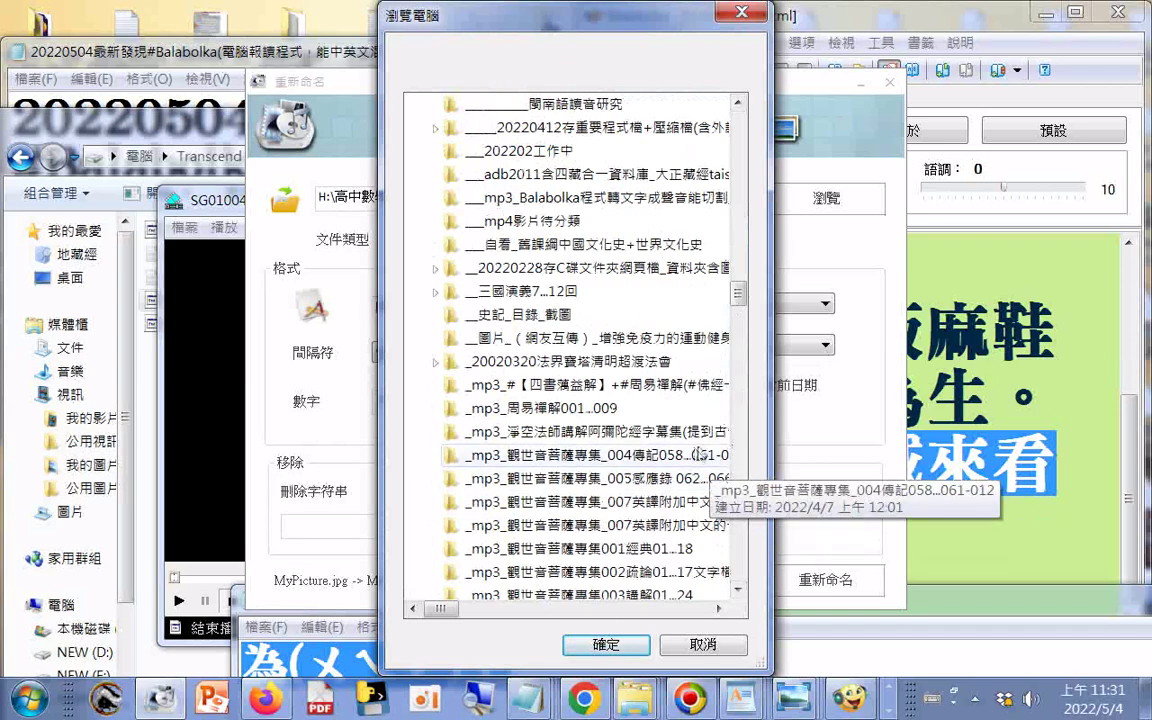
{"action": "scroll", "coordinate": [700, 455], "scroll_direction": "down", "scroll_amount": 10}
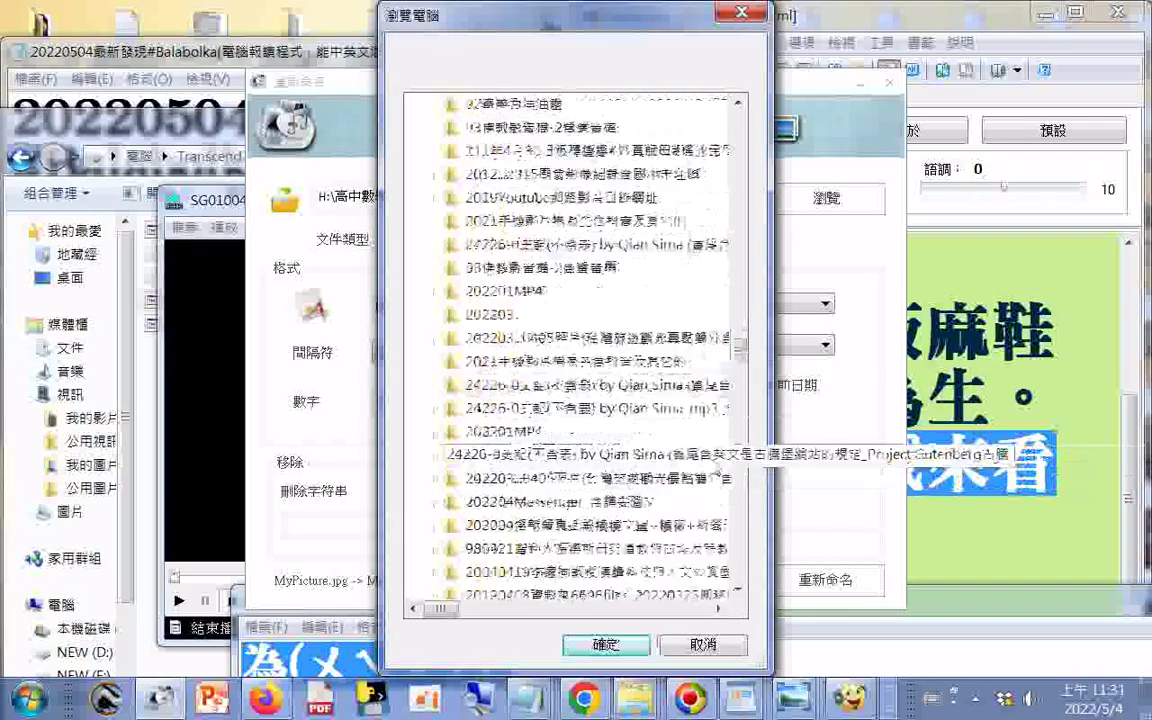
{"action": "scroll", "coordinate": [742, 450], "scroll_direction": "down", "scroll_amount": 10}
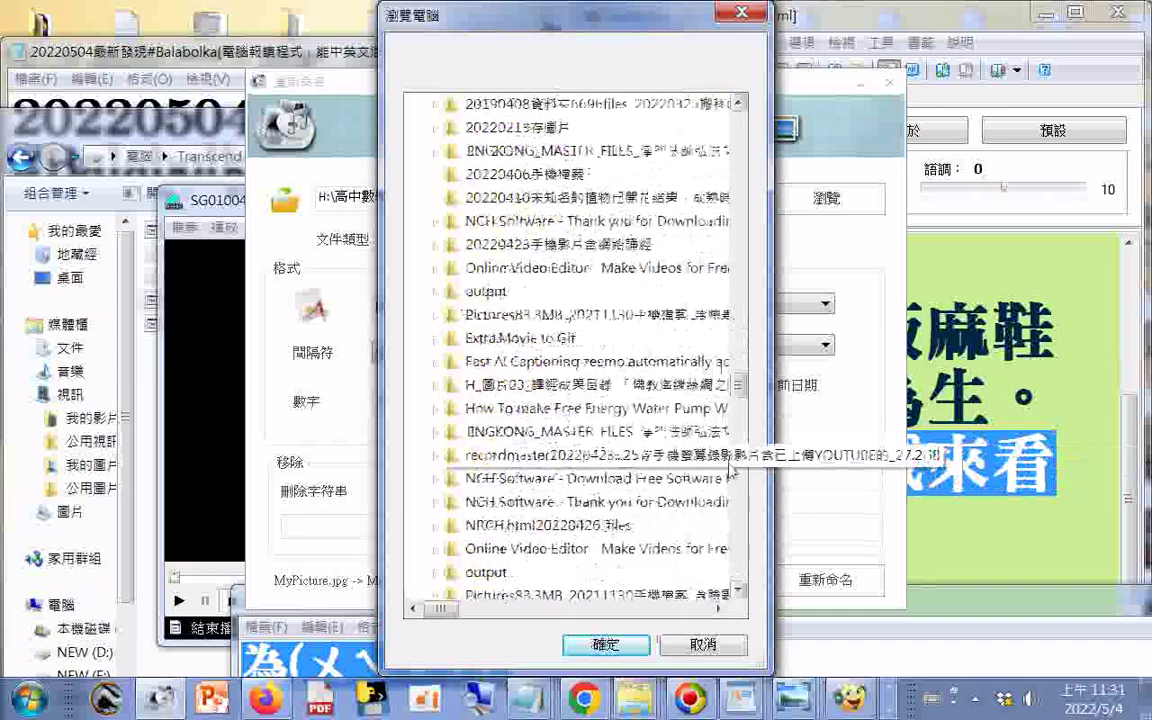
{"action": "scroll", "coordinate": [732, 508], "scroll_direction": "down", "scroll_amount": 10}
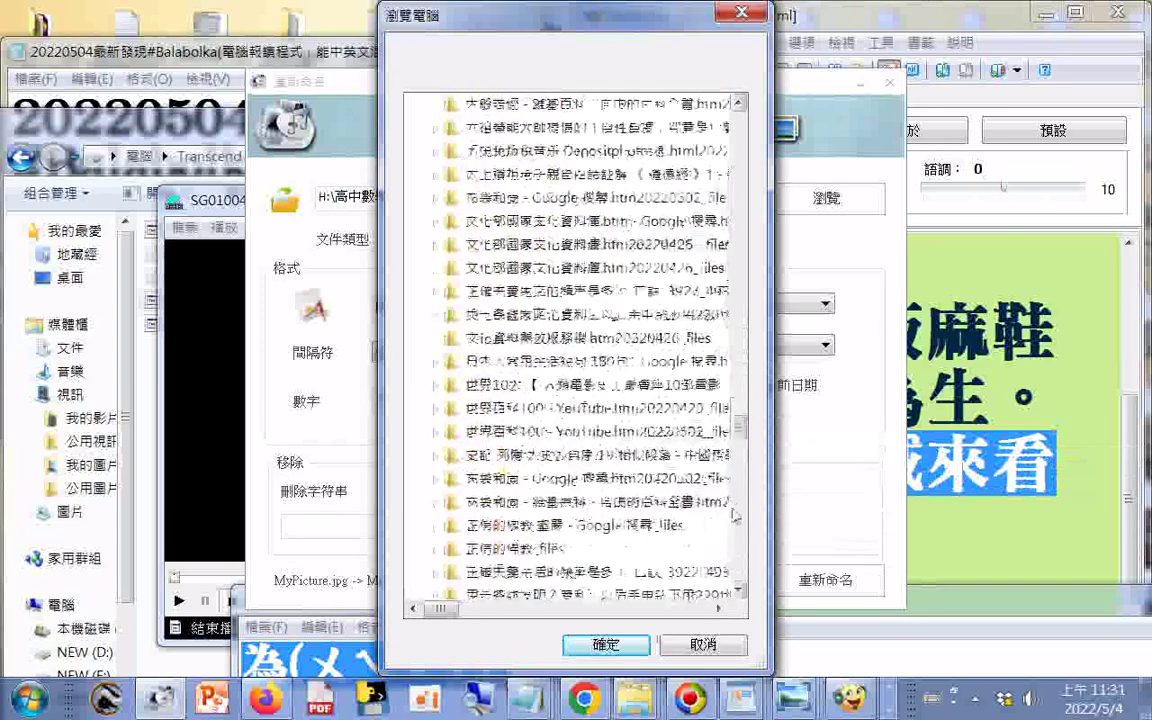
{"action": "scroll", "coordinate": [736, 514], "scroll_direction": "down", "scroll_amount": 10}
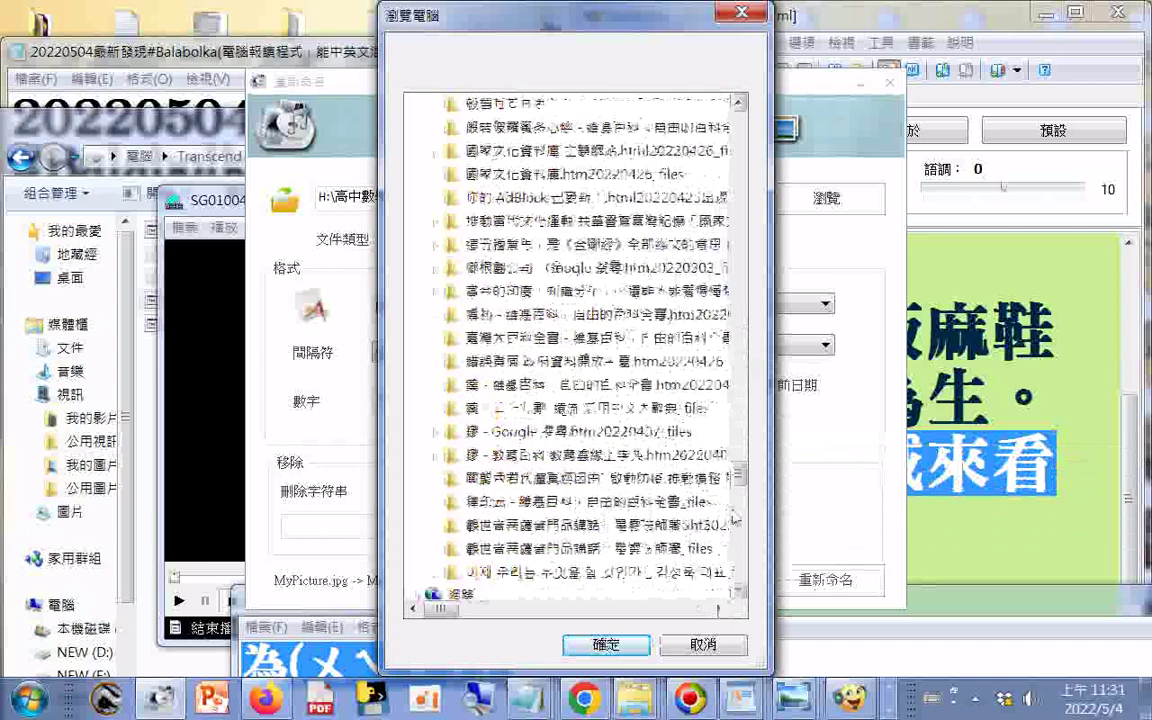
{"action": "scroll", "coordinate": [735, 517], "scroll_direction": "down", "scroll_amount": 10}
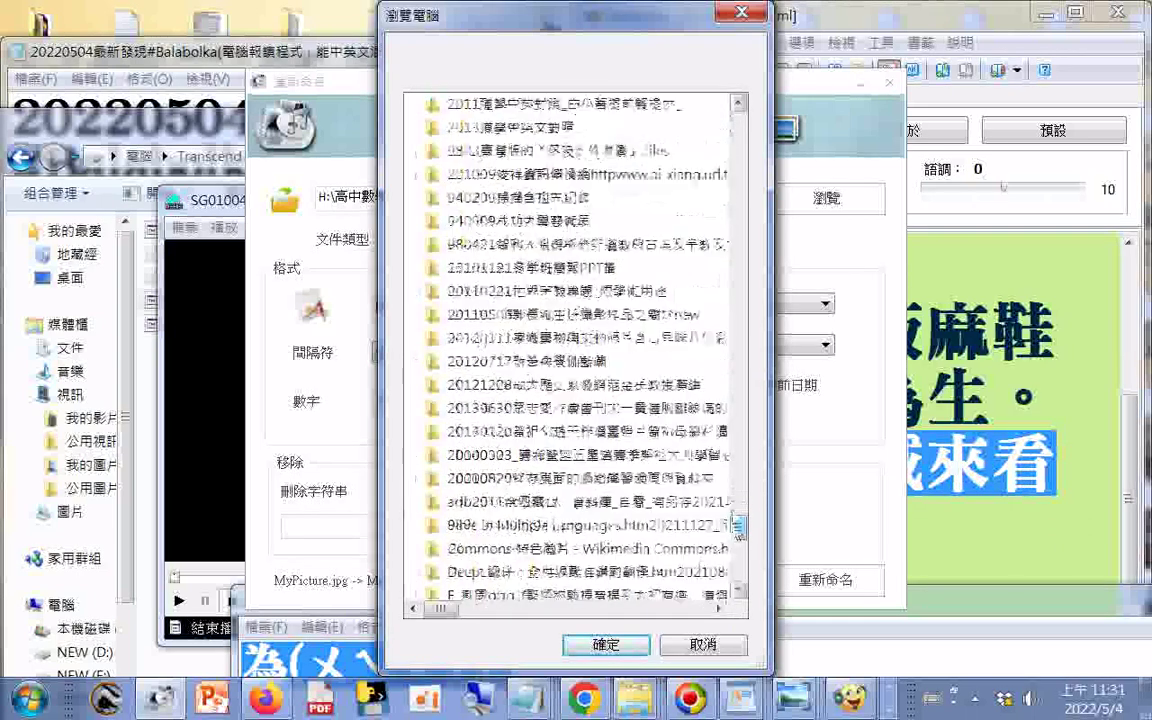
{"action": "scroll", "coordinate": [737, 520], "scroll_direction": "down", "scroll_amount": 15}
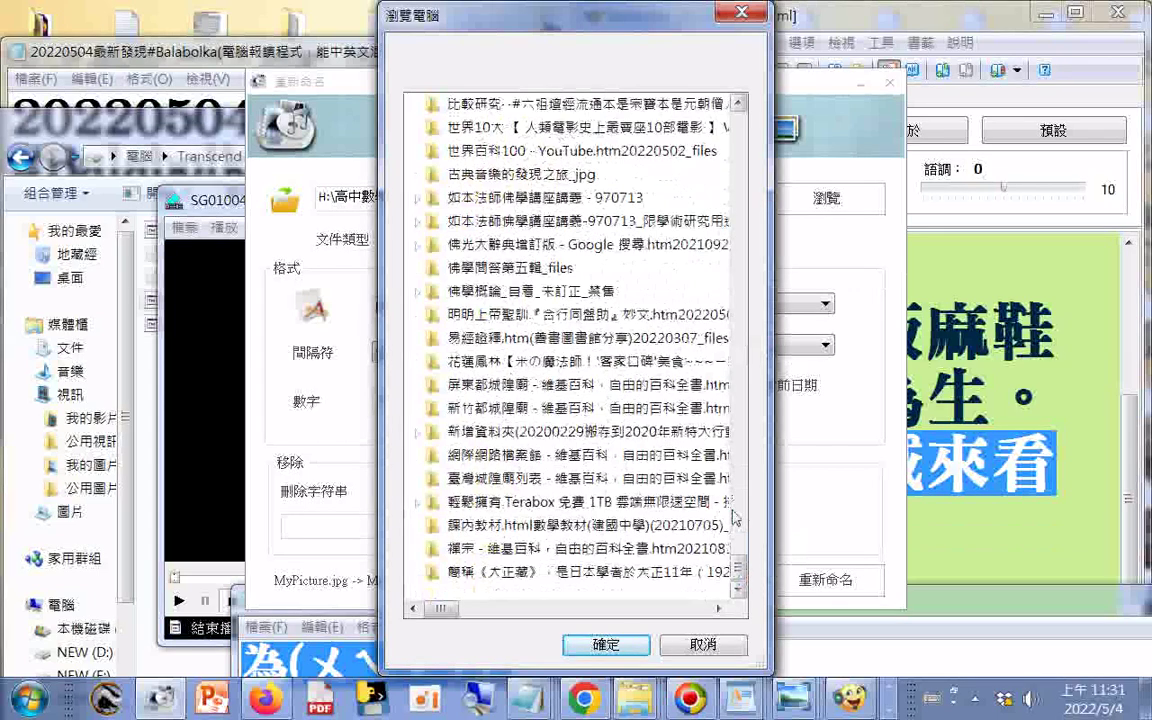
{"action": "scroll", "coordinate": [733, 518], "scroll_direction": "up", "scroll_amount": 3}
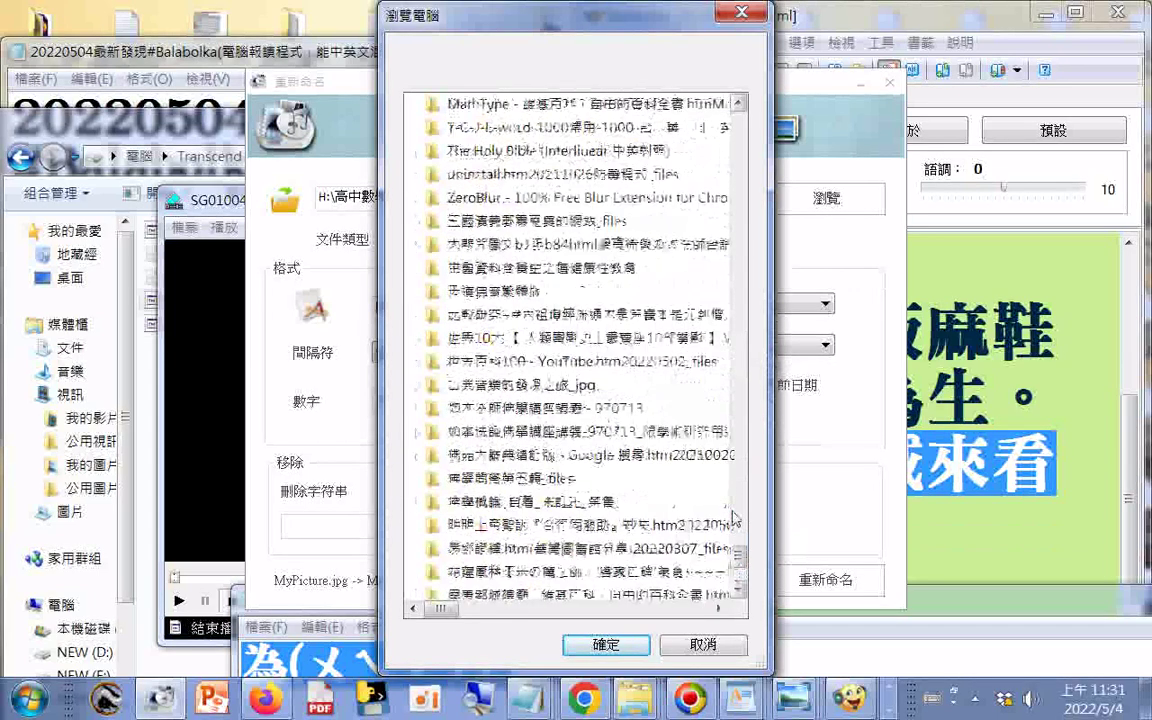
{"action": "scroll", "coordinate": [733, 518], "scroll_direction": "up", "scroll_amount": 2}
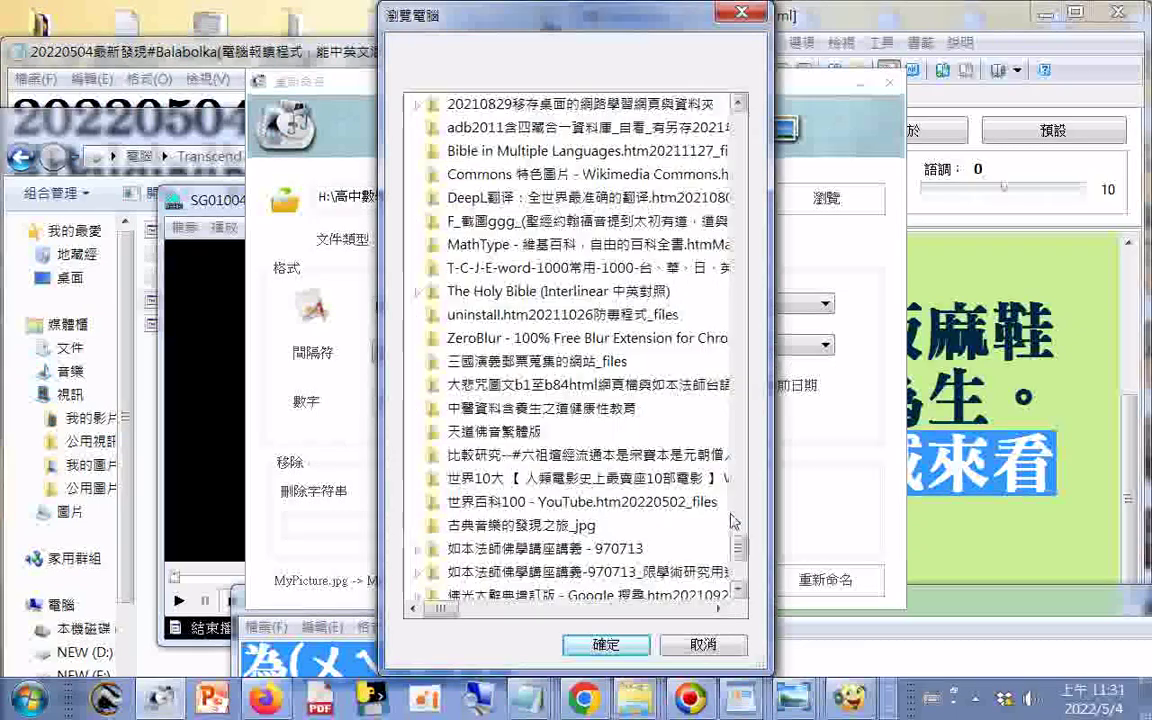
{"action": "scroll", "coordinate": [729, 517], "scroll_direction": "up", "scroll_amount": 1}
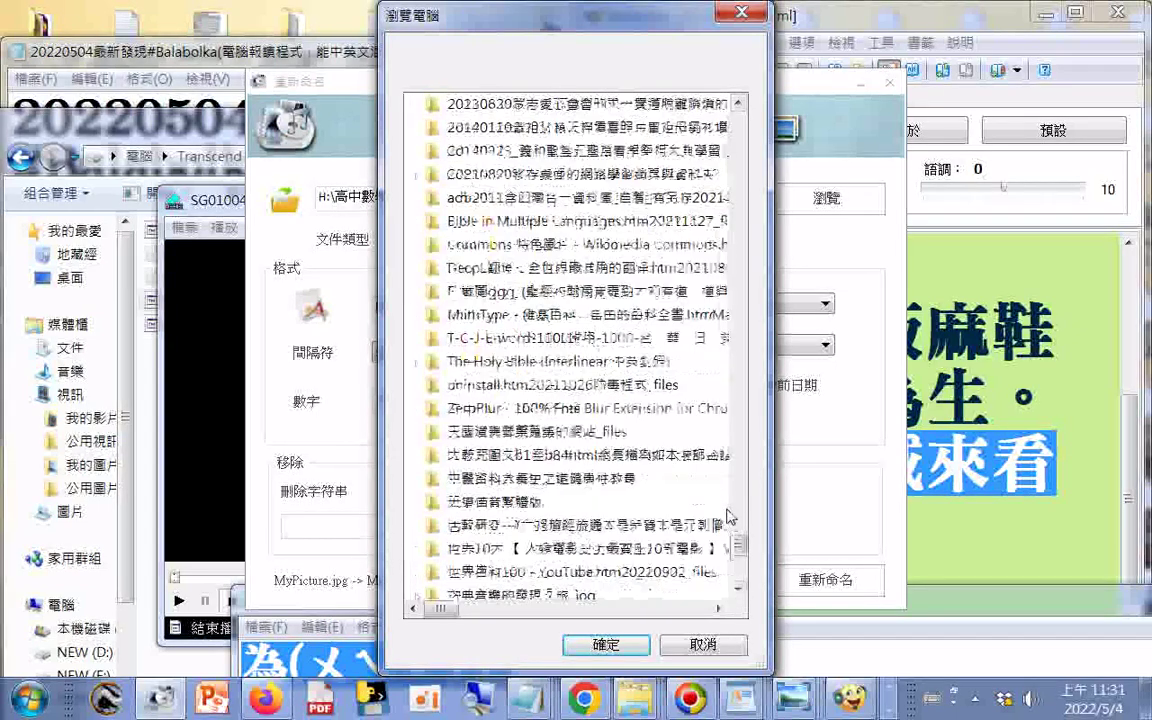
{"action": "scroll", "coordinate": [729, 517], "scroll_direction": "up", "scroll_amount": 3}
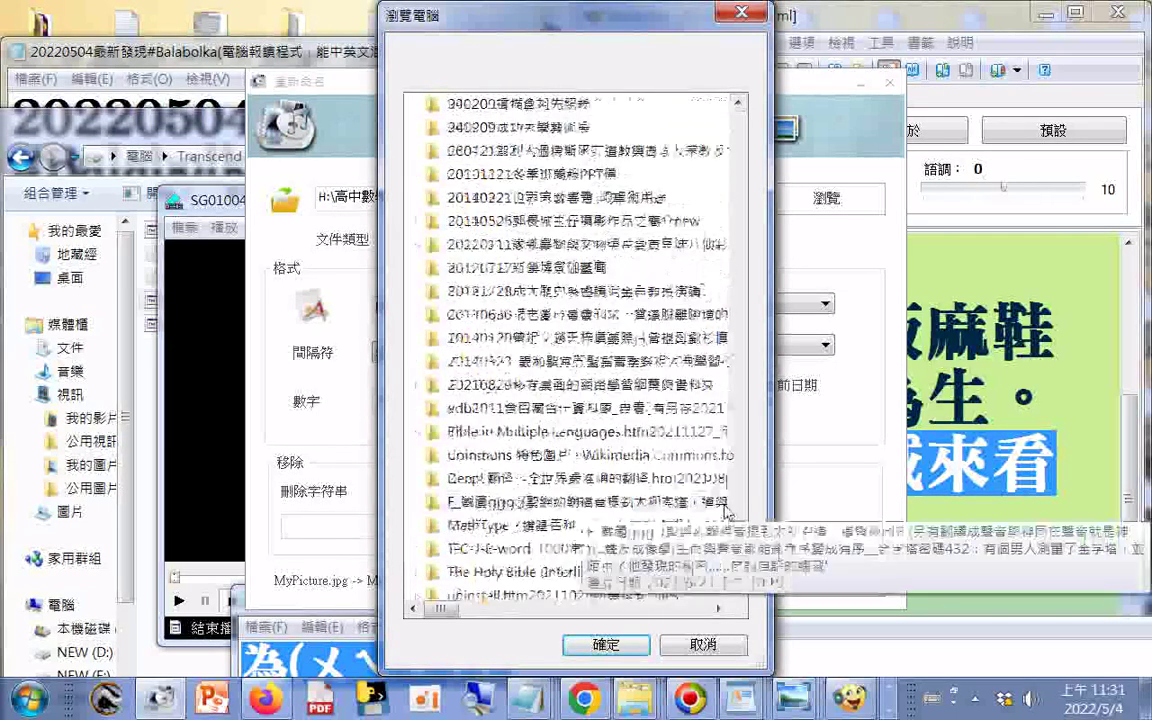
{"action": "scroll", "coordinate": [726, 511], "scroll_direction": "up", "scroll_amount": 1}
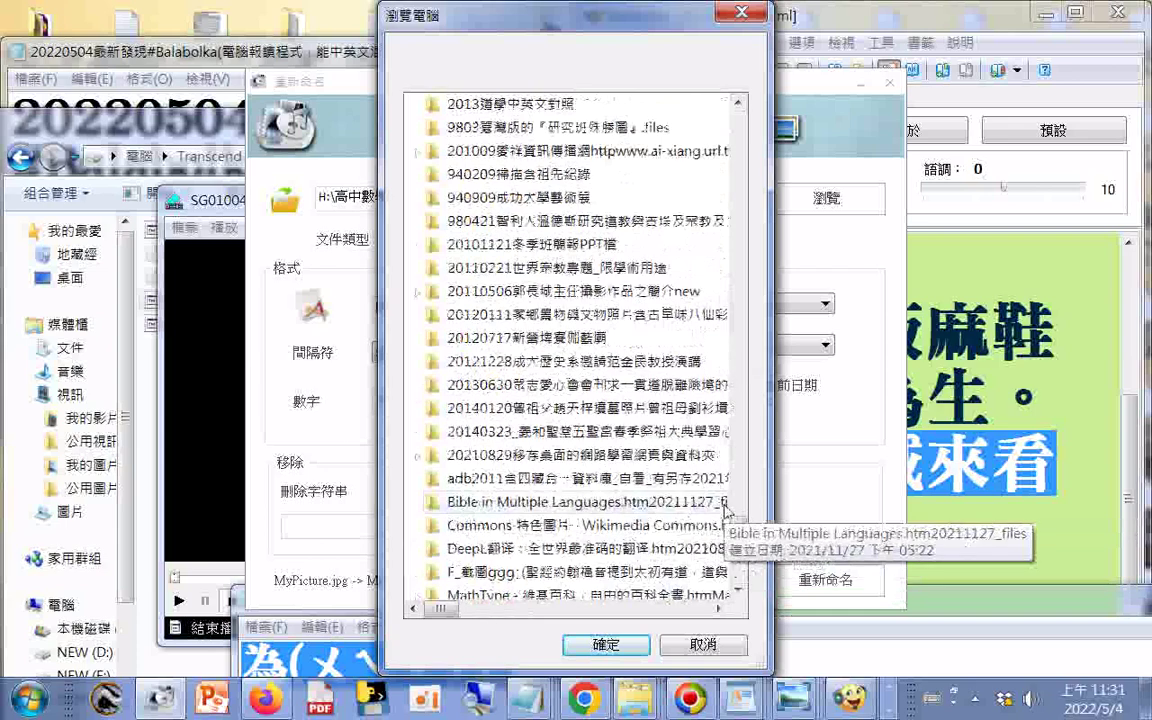
Switch to the File Explorer window of 桃園三結義劉關張, go back to its parent folder and copy the 桃園三結義劉關張 folder.
{"action": "right_click", "coordinate": [634, 698]}
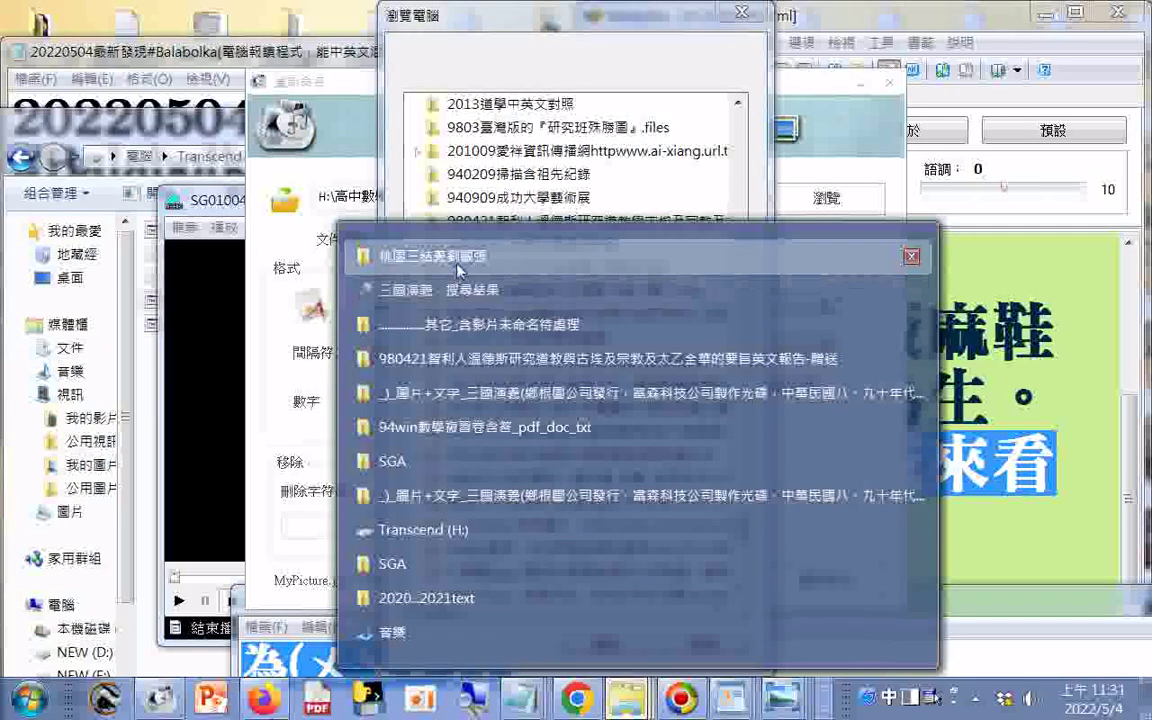
{"action": "left_click", "coordinate": [410, 240]}
{"action": "left_click_drag", "start_coordinate": [205, 28], "coordinate": [710, 109]}
{"action": "left_click", "coordinate": [95, 133]}
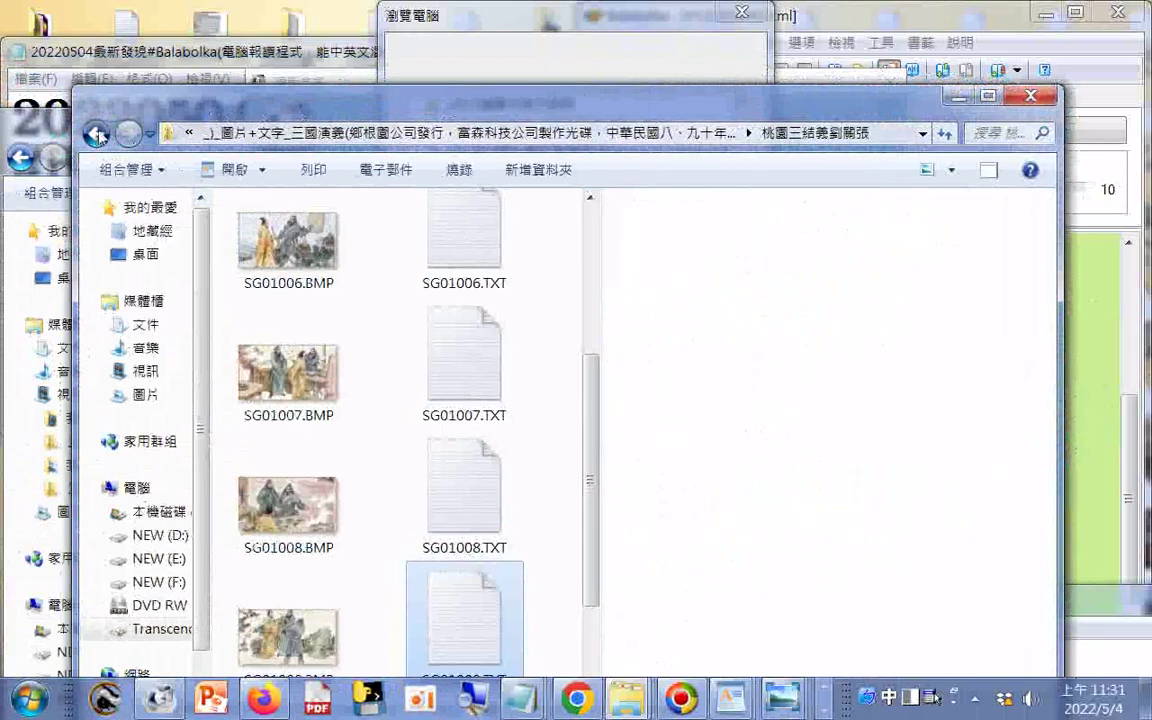
{"action": "right_click", "coordinate": [322, 270]}
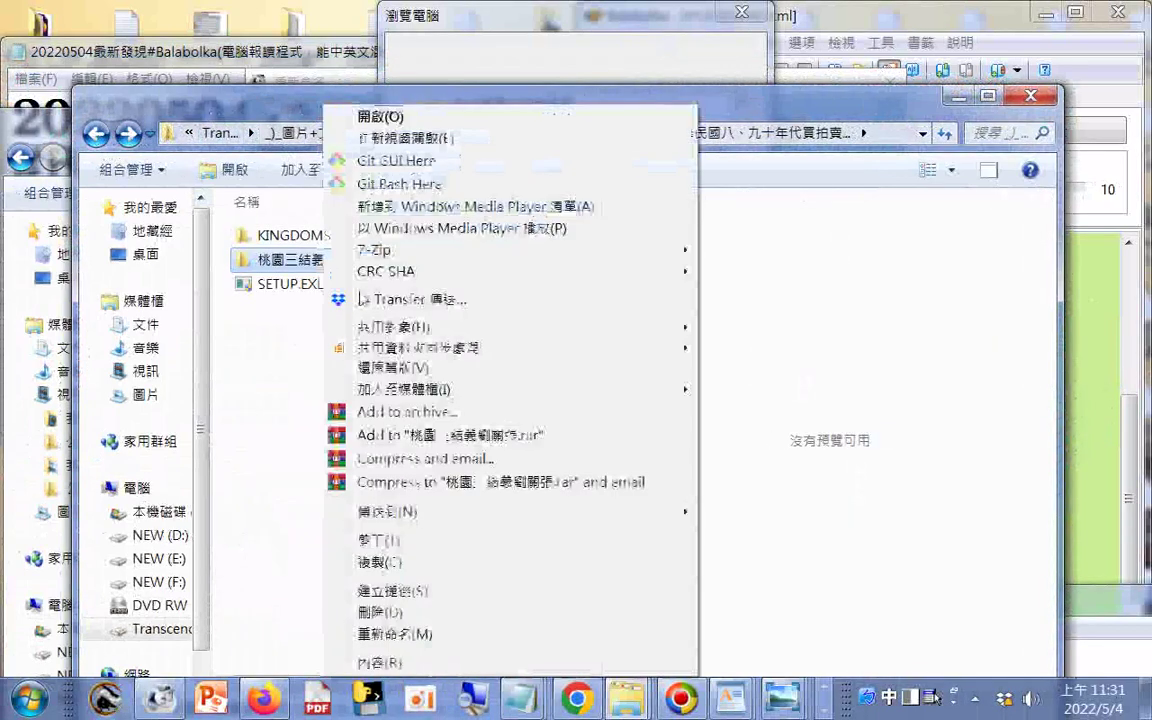
{"action": "left_click", "coordinate": [648, 560]}
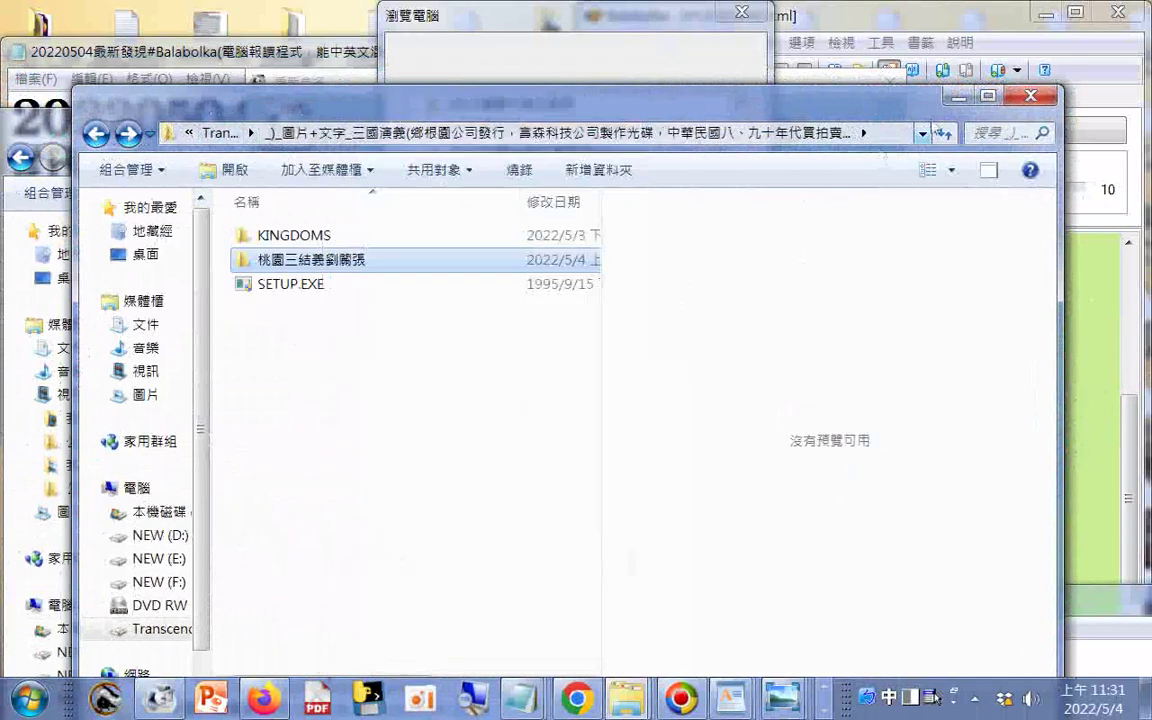
Minimize the source folder window, switch to the File Explorer window of Transcend (H:) and paste the copied 桃園三結義劉關張 folder there.
{"action": "left_click", "coordinate": [956, 97]}
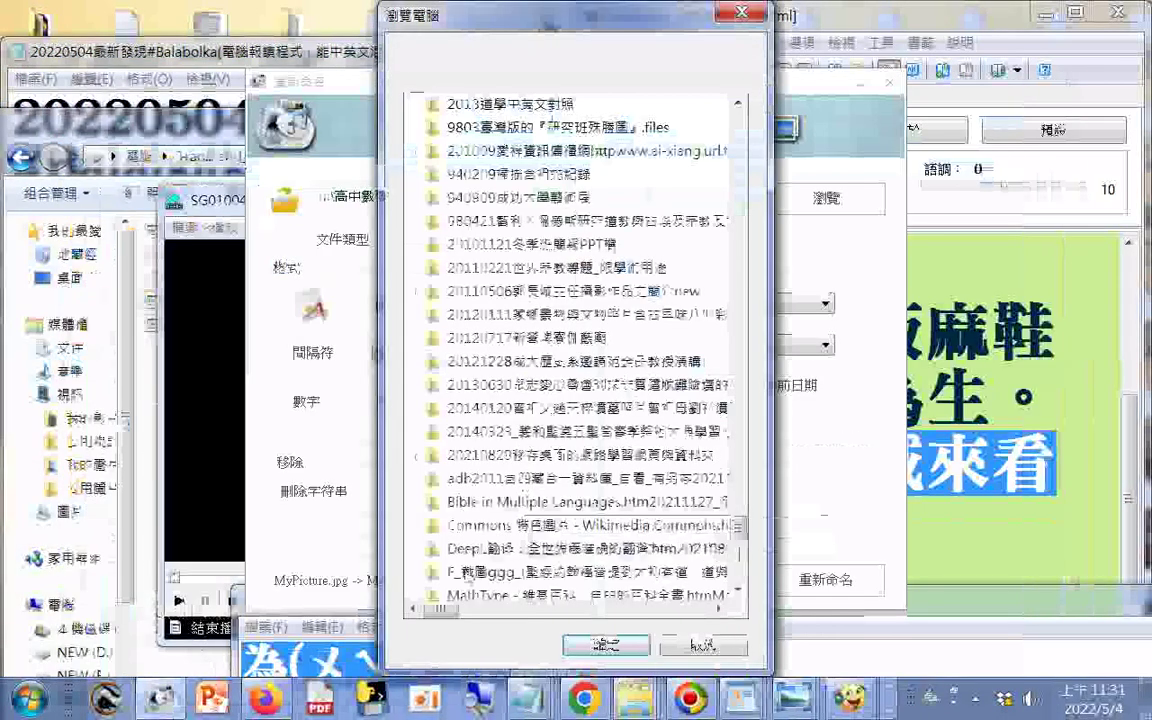
{"action": "right_click", "coordinate": [633, 700]}
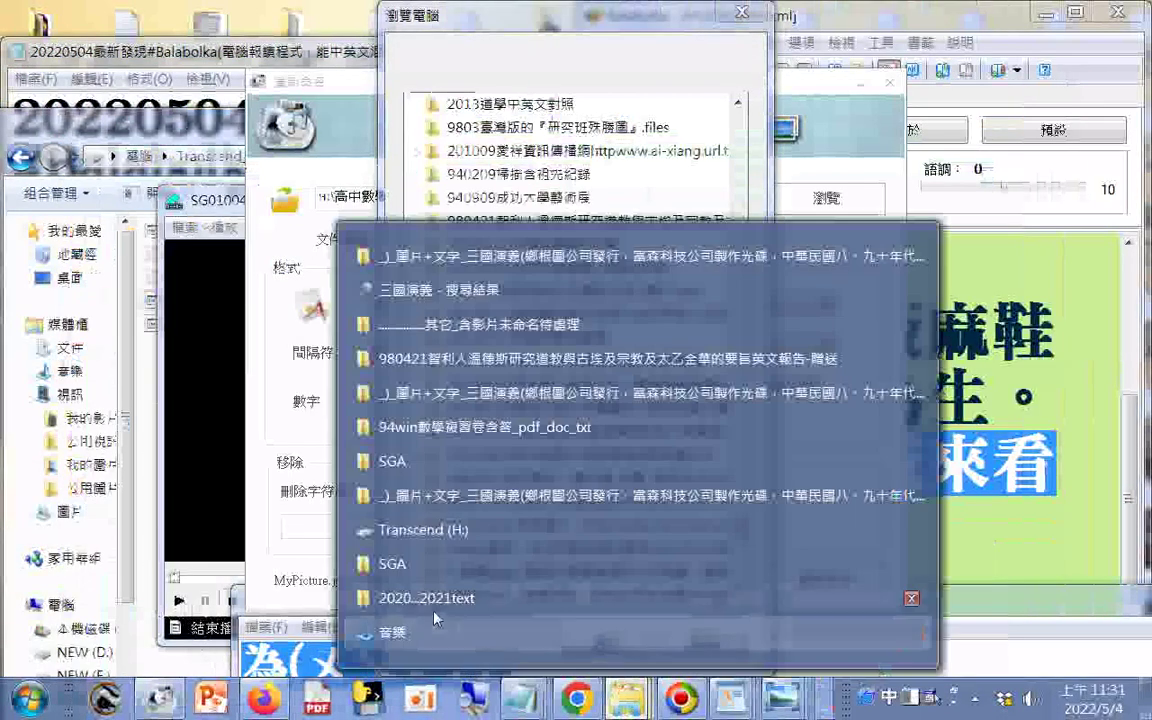
{"action": "left_click", "coordinate": [460, 530]}
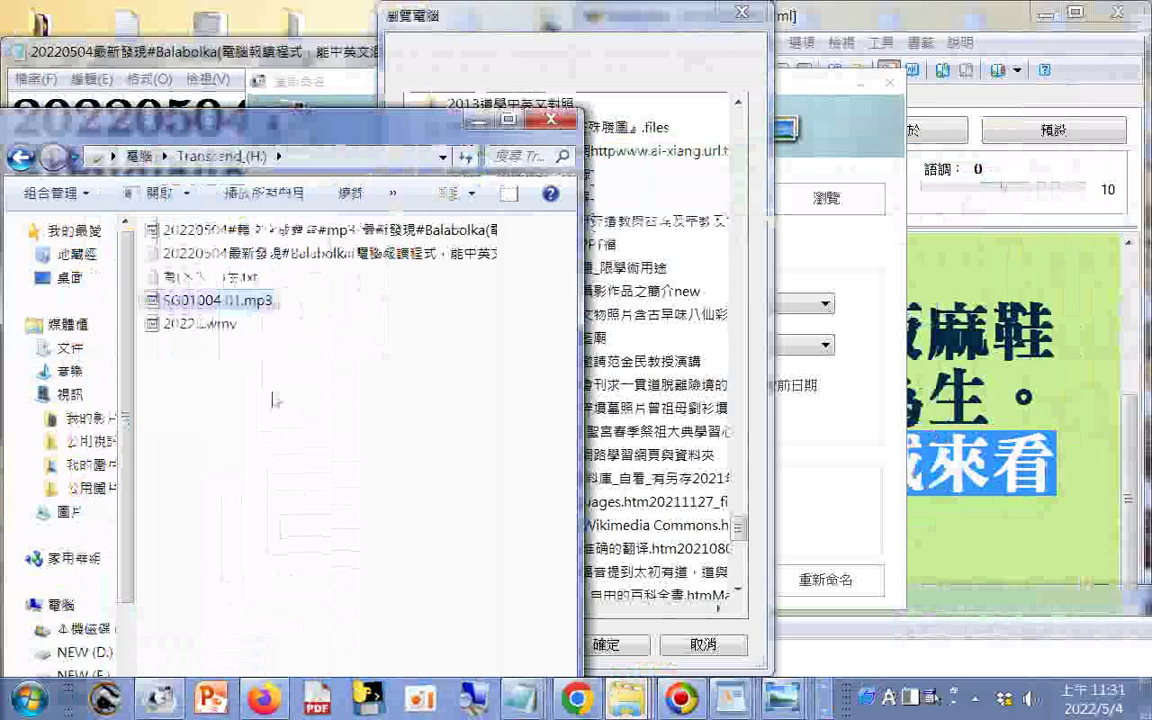
{"action": "right_click", "coordinate": [290, 352]}
{"action": "left_click", "coordinate": [328, 338]}
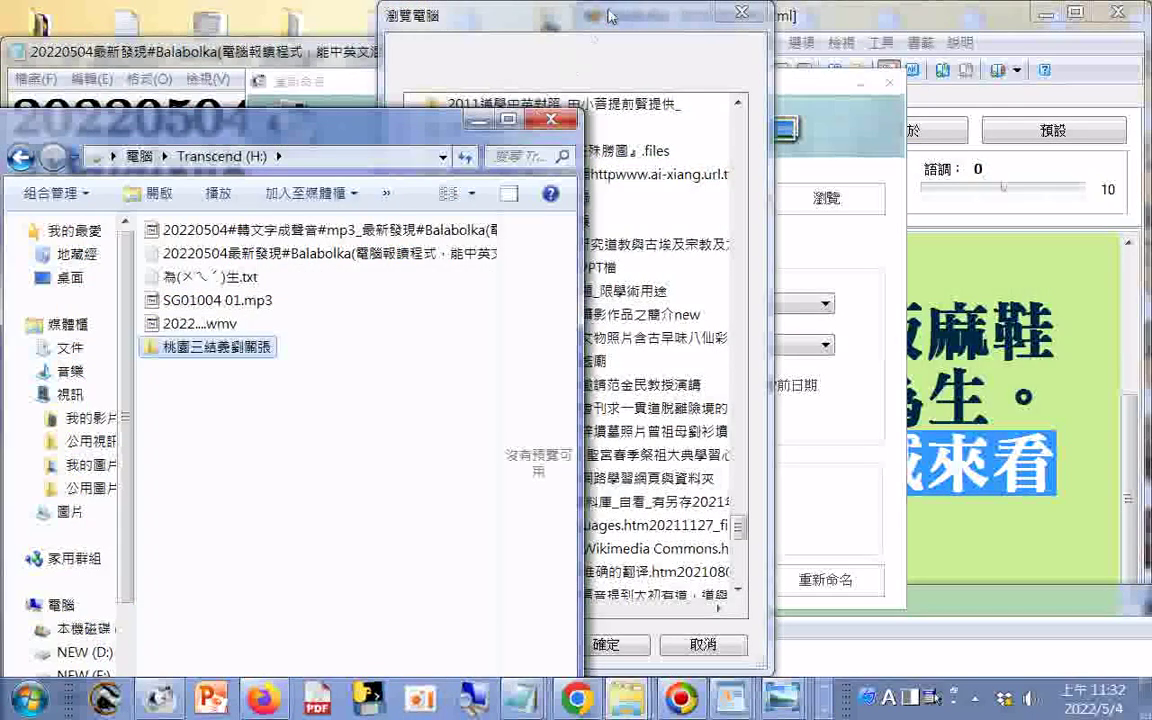
{"action": "left_click", "coordinate": [550, 14]}
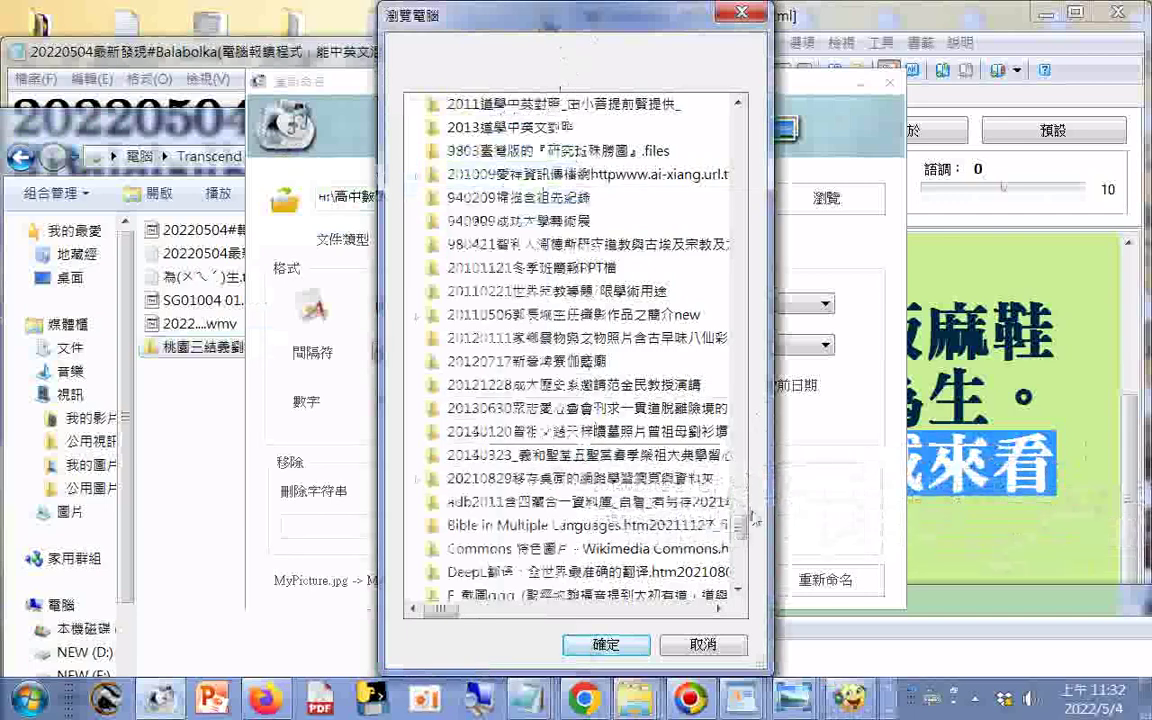
{"action": "scroll", "coordinate": [750, 597], "scroll_direction": "down", "scroll_amount": 10}
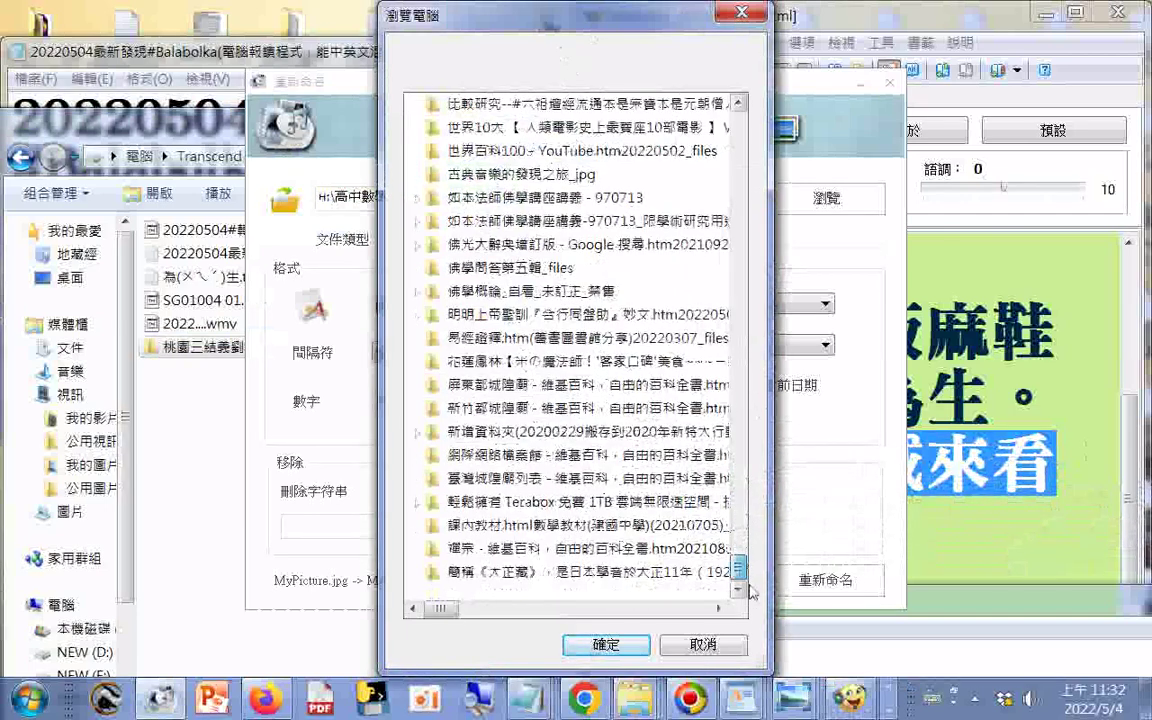
{"action": "left_click_drag", "start_coordinate": [748, 568], "coordinate": [746, 120]}
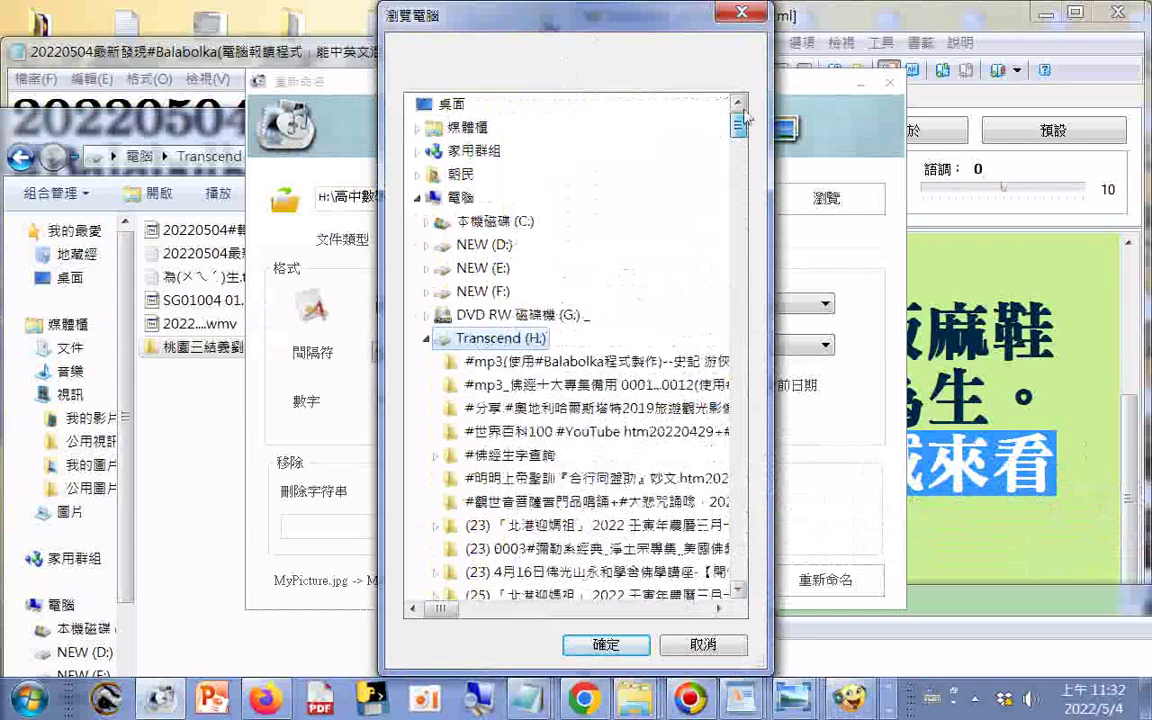
{"action": "left_click", "coordinate": [703, 645]}
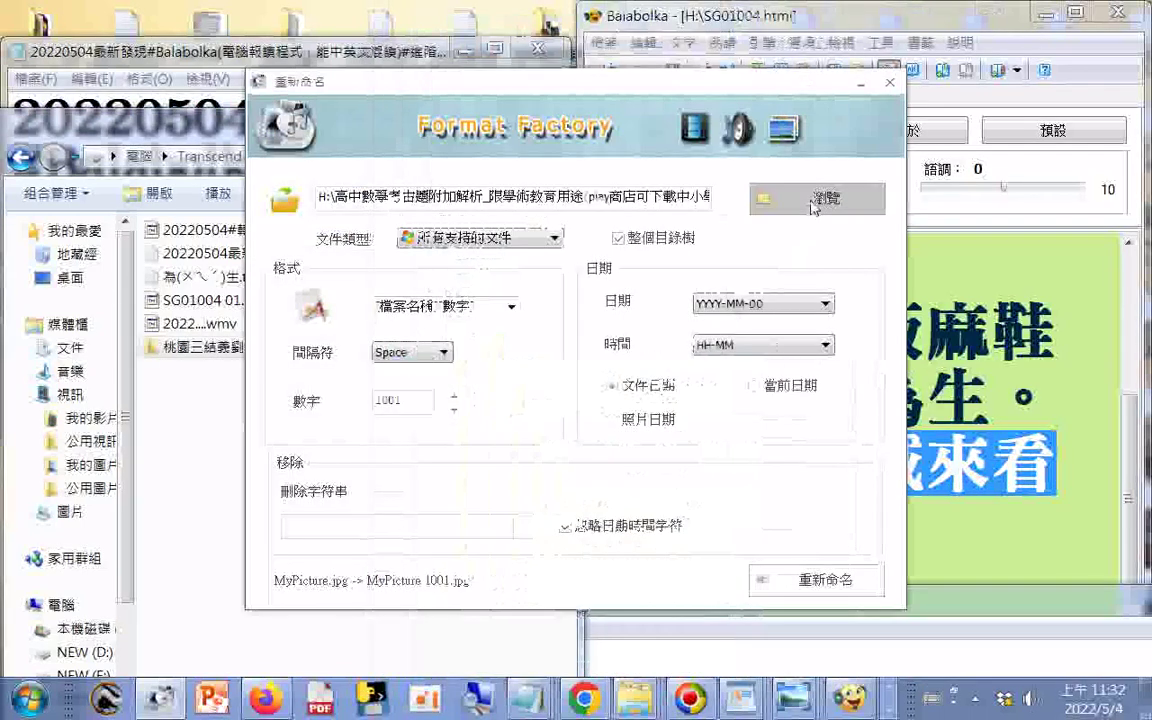
In Format Factory's rename tool, browse to Transcend (H:) again and choose 桃園三結義劉關張 as the folder to process.
{"action": "left_click", "coordinate": [813, 199]}
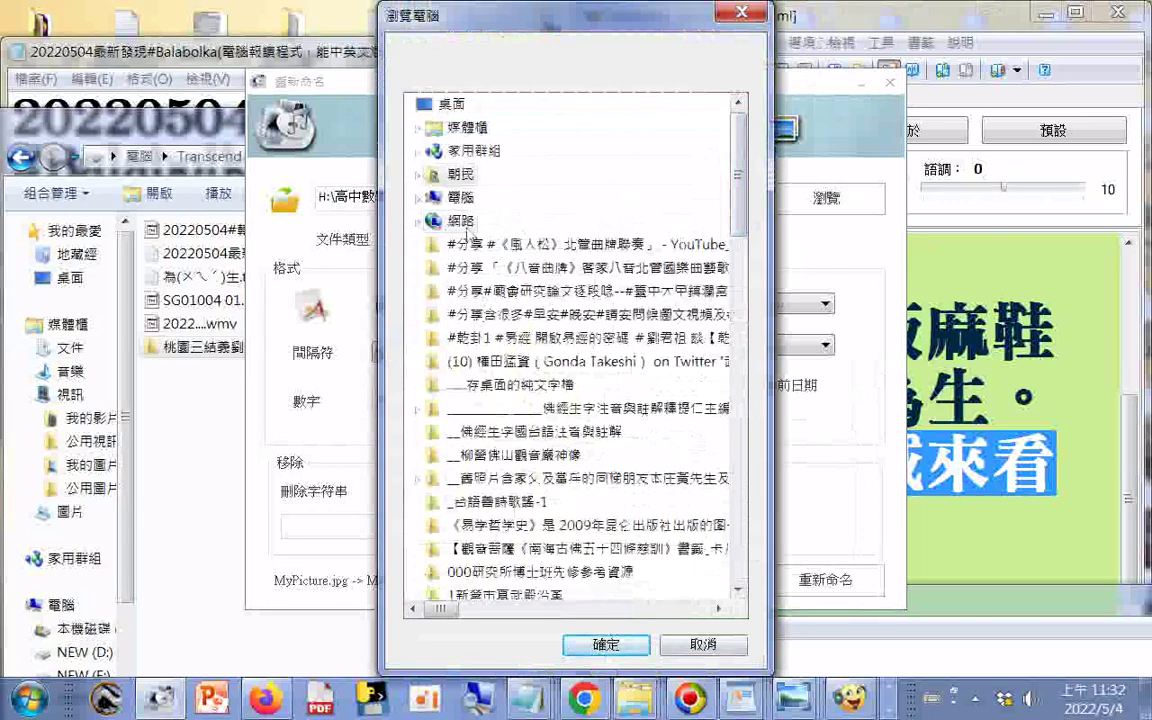
{"action": "left_click", "coordinate": [418, 197]}
{"action": "double_click", "coordinate": [503, 339]}
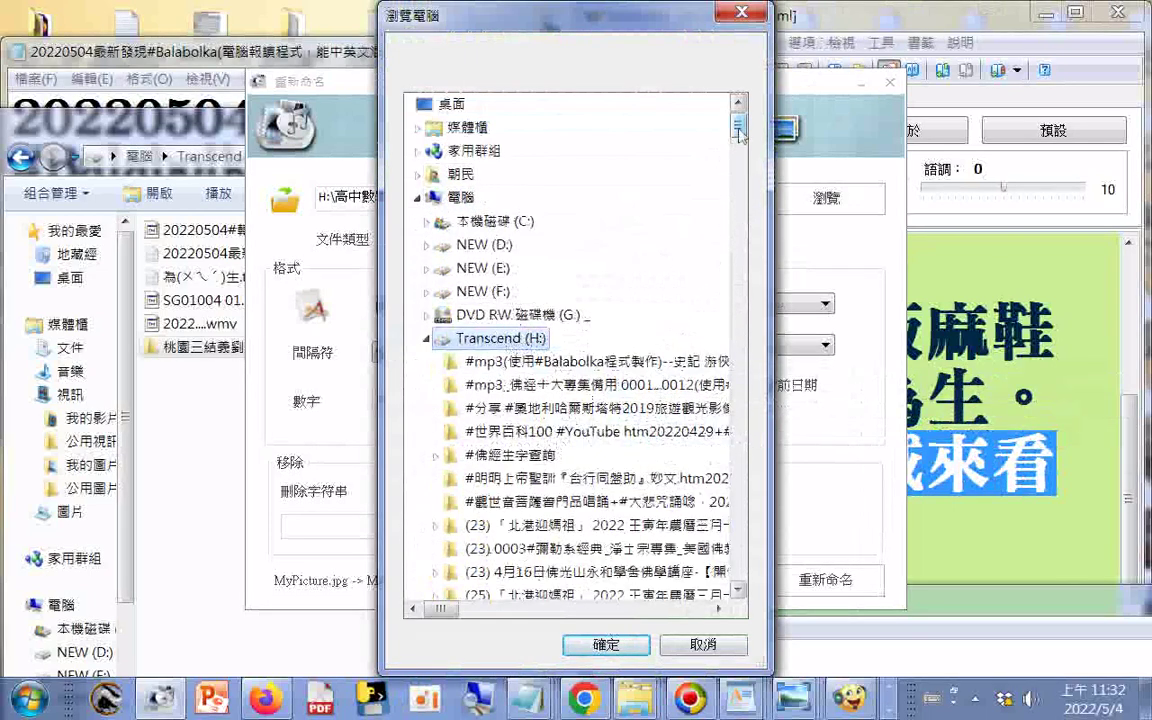
{"action": "left_click_drag", "start_coordinate": [739, 128], "coordinate": [742, 473]}
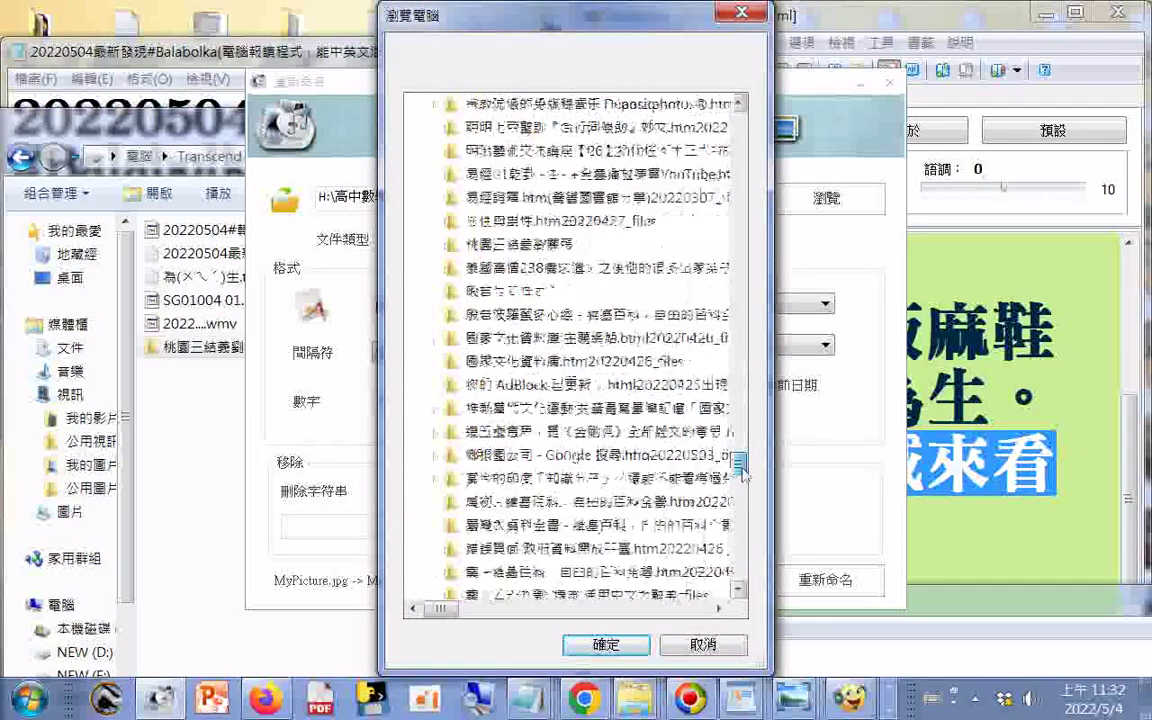
{"action": "left_click", "coordinate": [547, 249]}
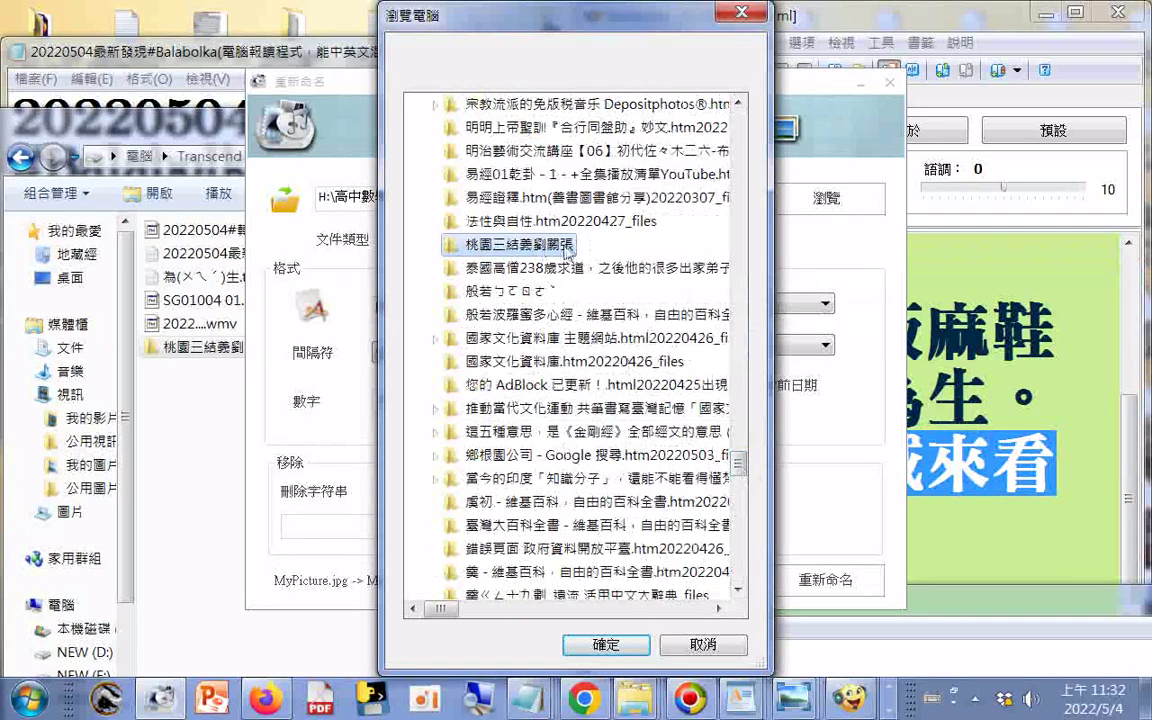
{"action": "left_click", "coordinate": [607, 645]}
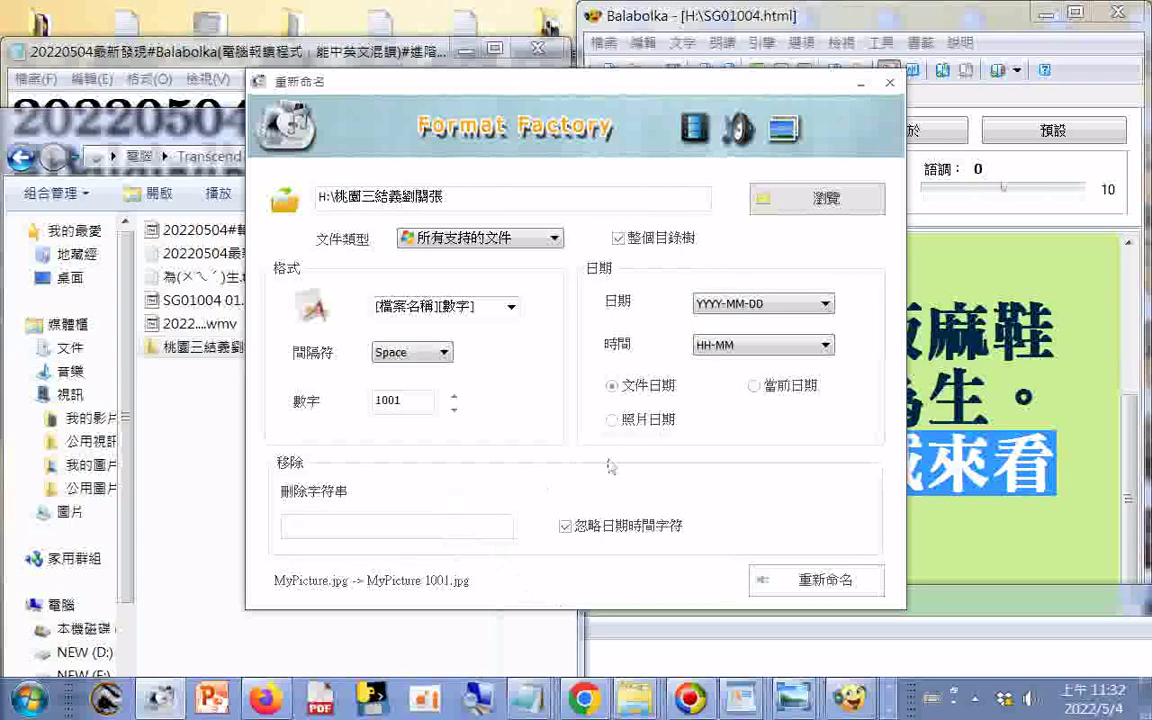
Open the 桃園三結義劉關張 folder on Transcend (H:) in File Explorer and sort its files by type.
{"action": "left_click", "coordinate": [195, 348]}
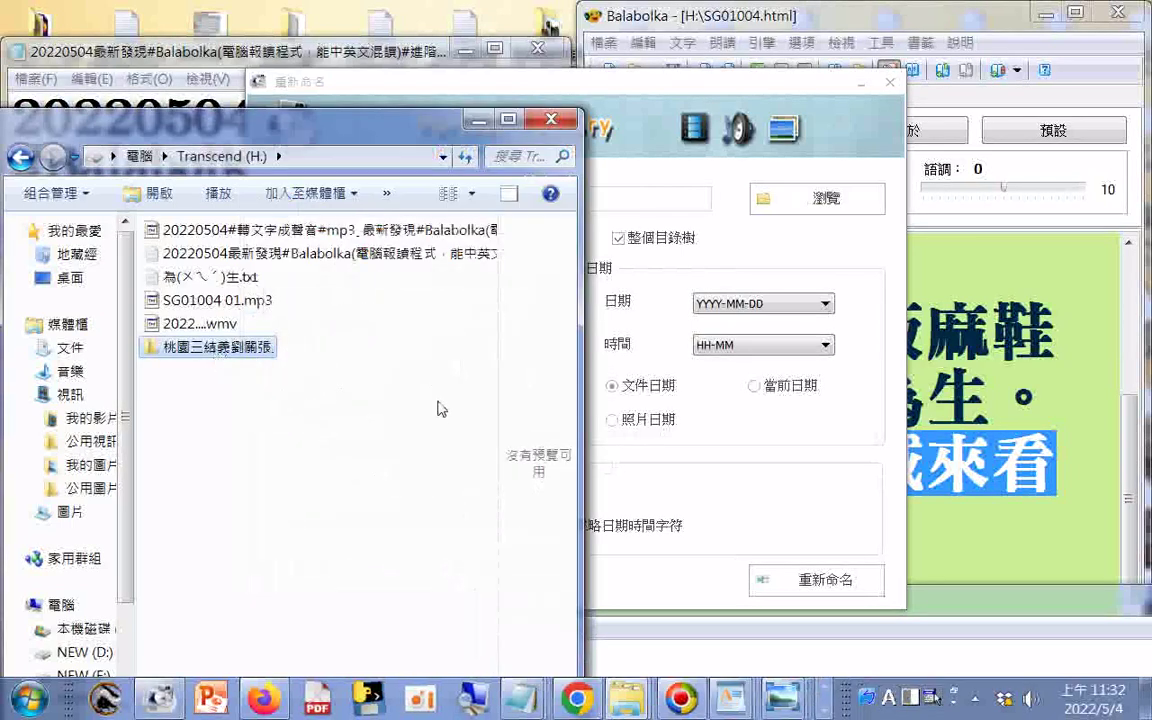
{"action": "key", "text": "Return"}
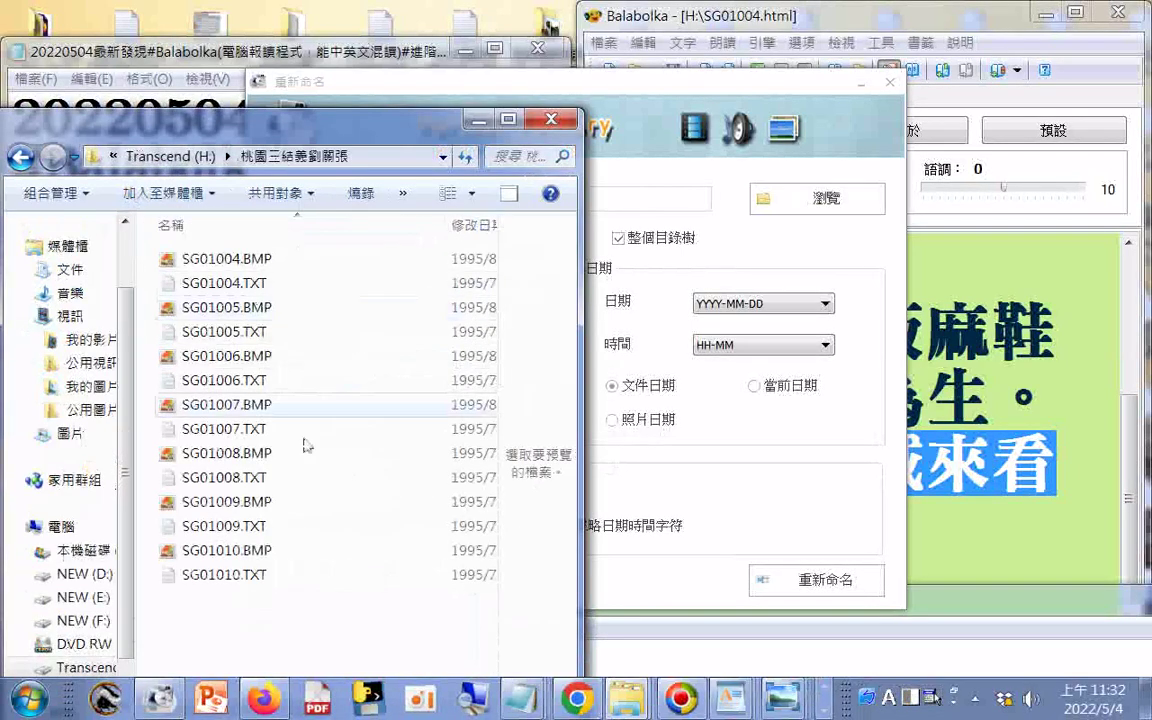
{"action": "right_click", "coordinate": [282, 632]}
{"action": "mouse_move", "coordinate": [370, 258]}
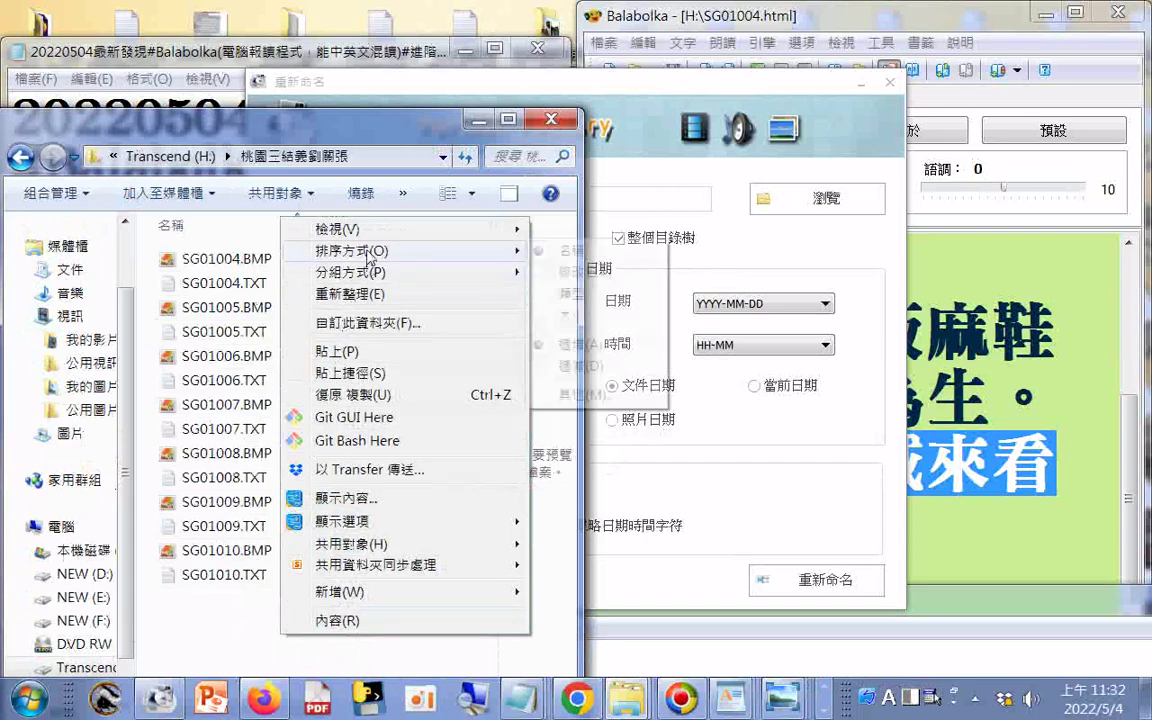
{"action": "left_click", "coordinate": [583, 302]}
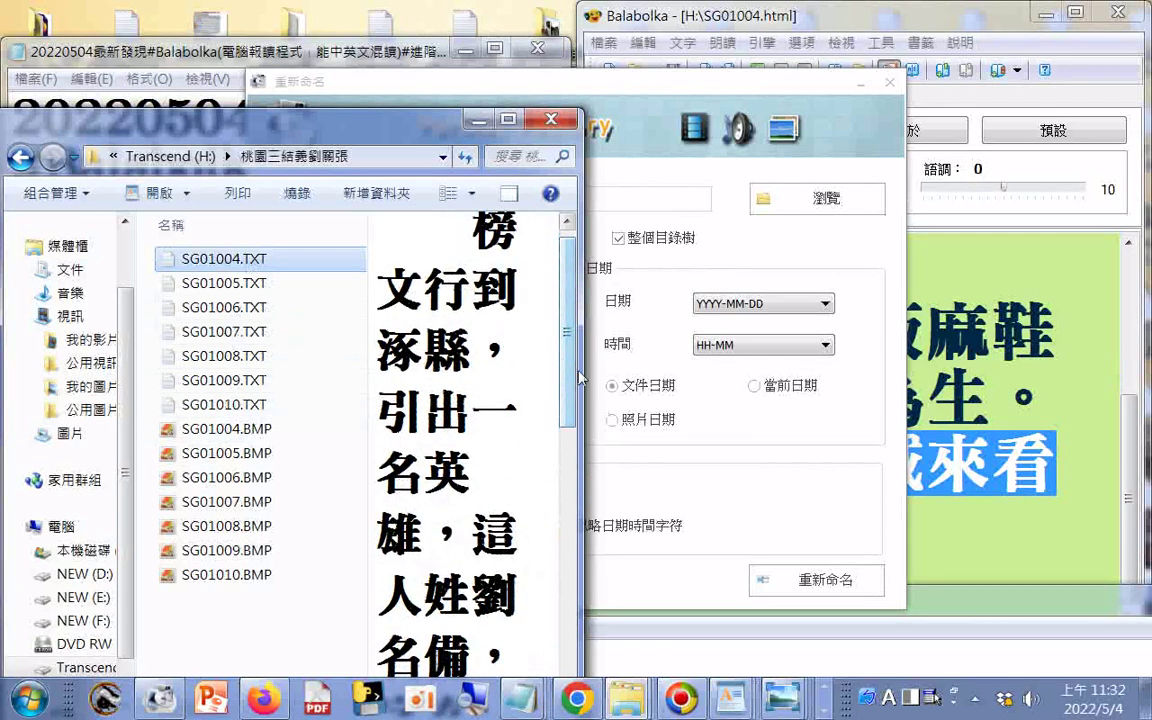
Move the File Explorer window so its file names show beside Format Factory's rename window, and activate the 刪除字符串 field there.
{"action": "left_click_drag", "start_coordinate": [424, 130], "coordinate": [314, 120]}
{"action": "left_click", "coordinate": [330, 100]}
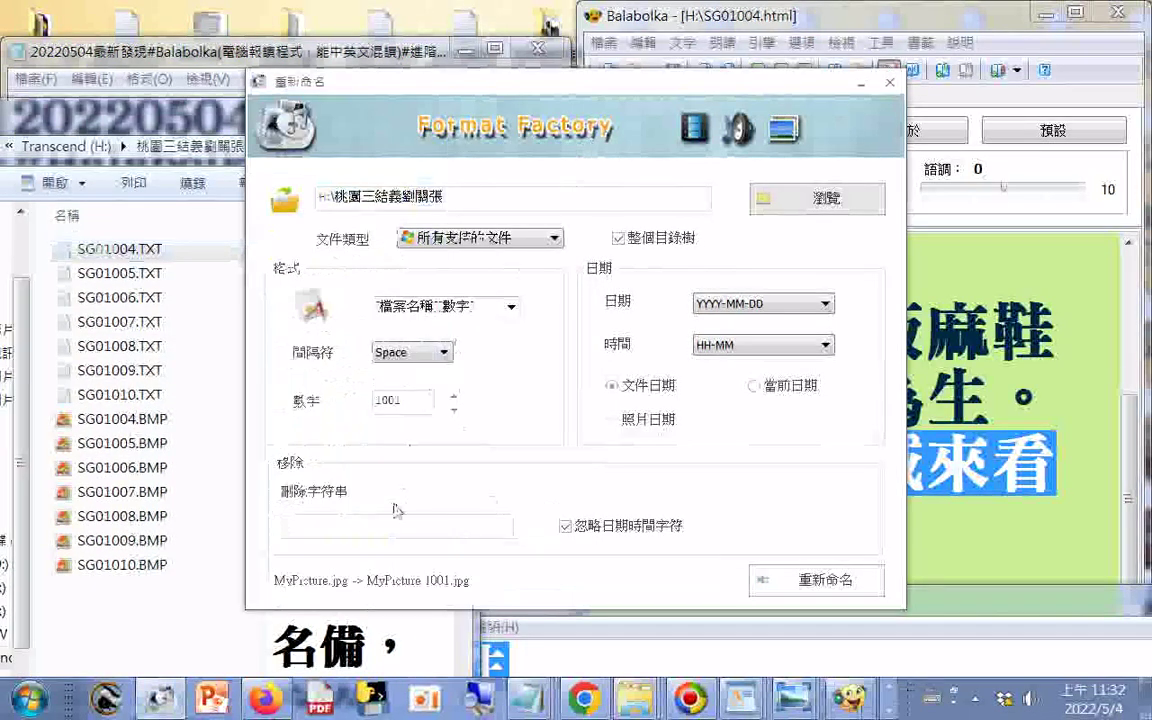
{"action": "left_click", "coordinate": [389, 537]}
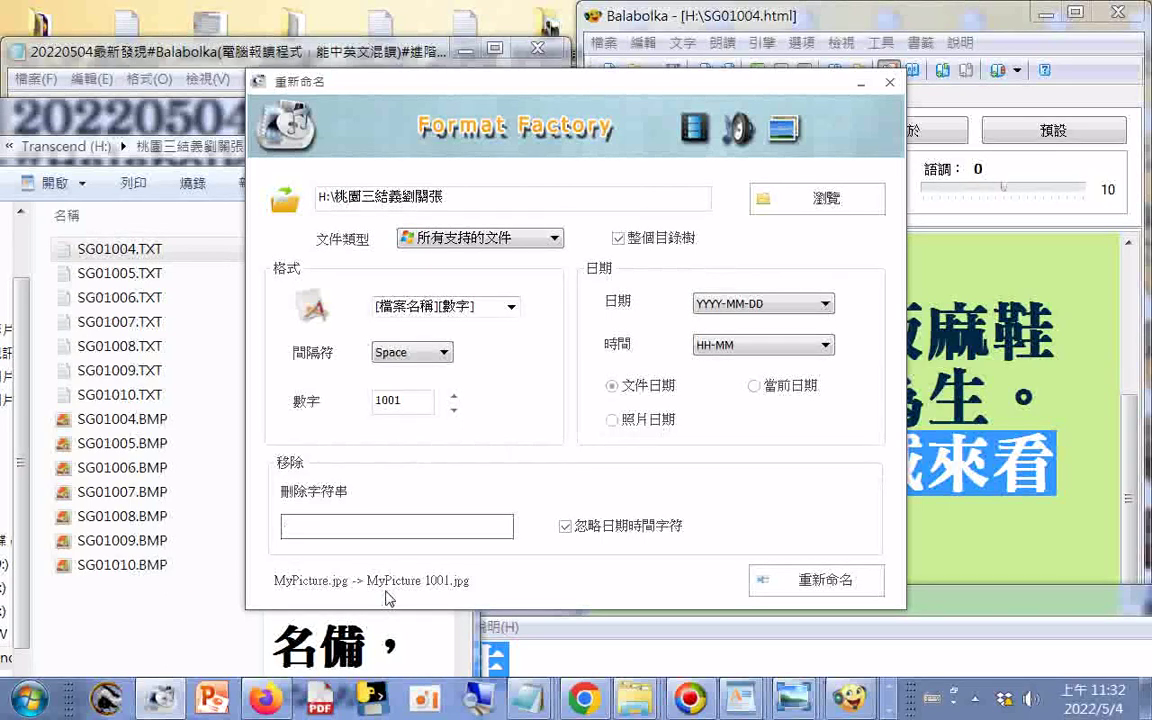
{"action": "type", "text": "!"}
Check the separator choices and set the rename format to [檔案名稱].
{"action": "left_click", "coordinate": [445, 353]}
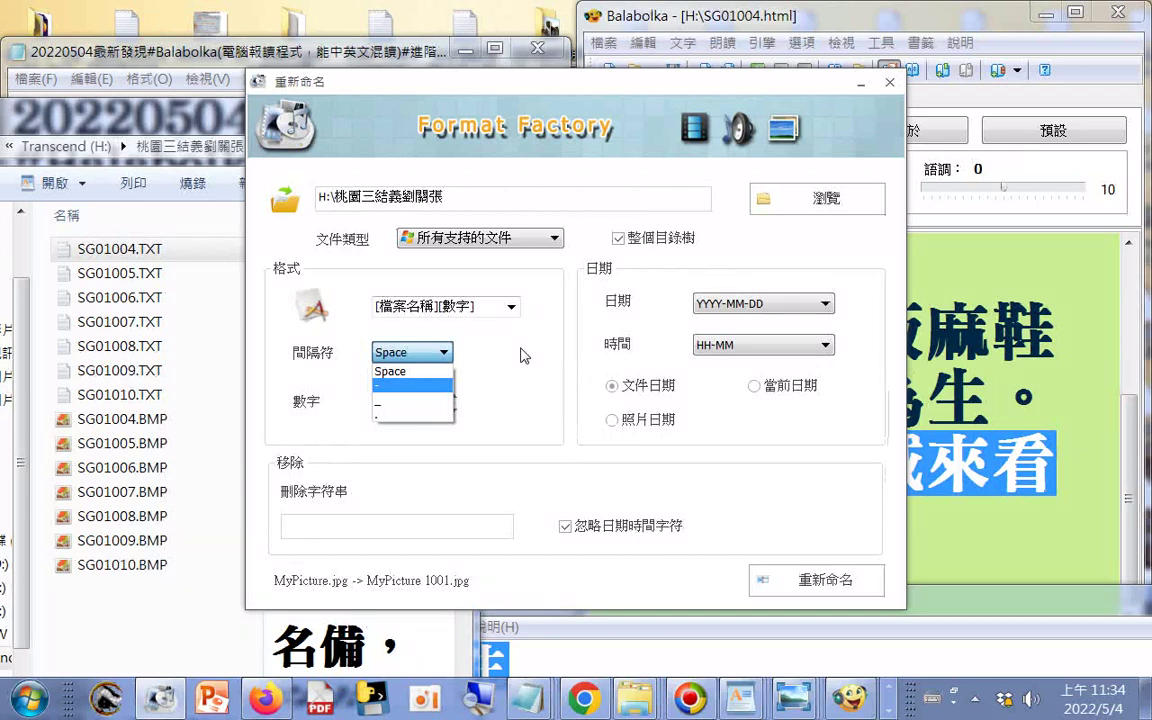
{"action": "left_click", "coordinate": [512, 309]}
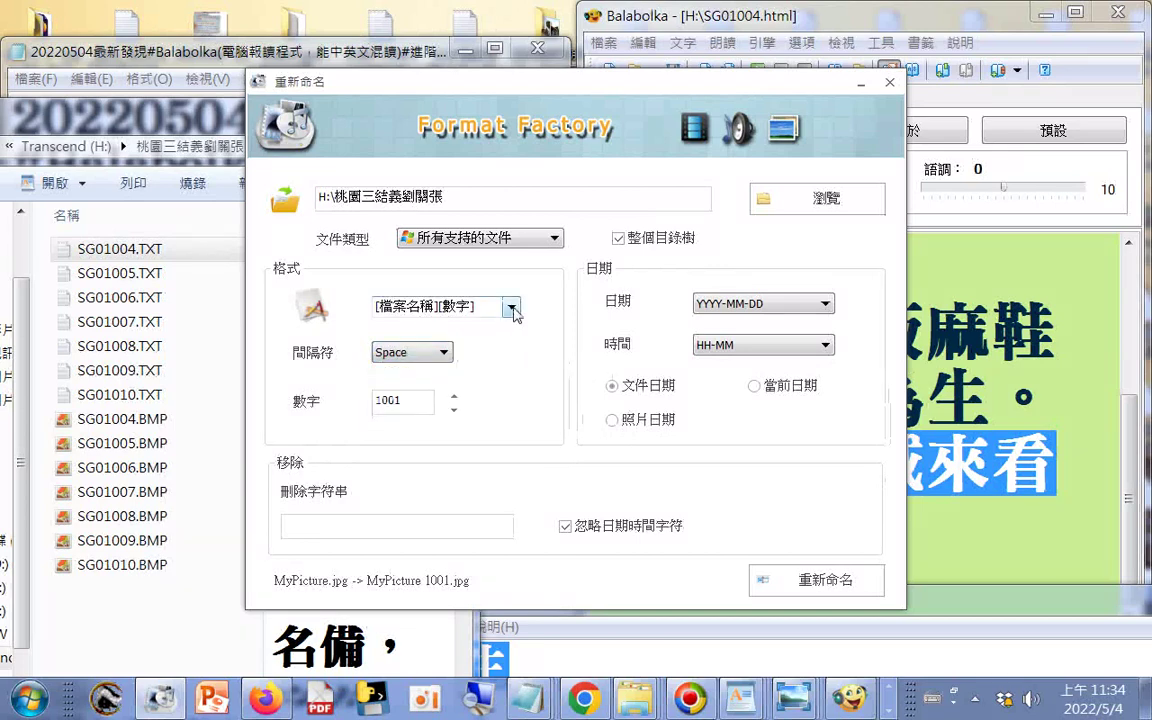
{"action": "left_click", "coordinate": [512, 309]}
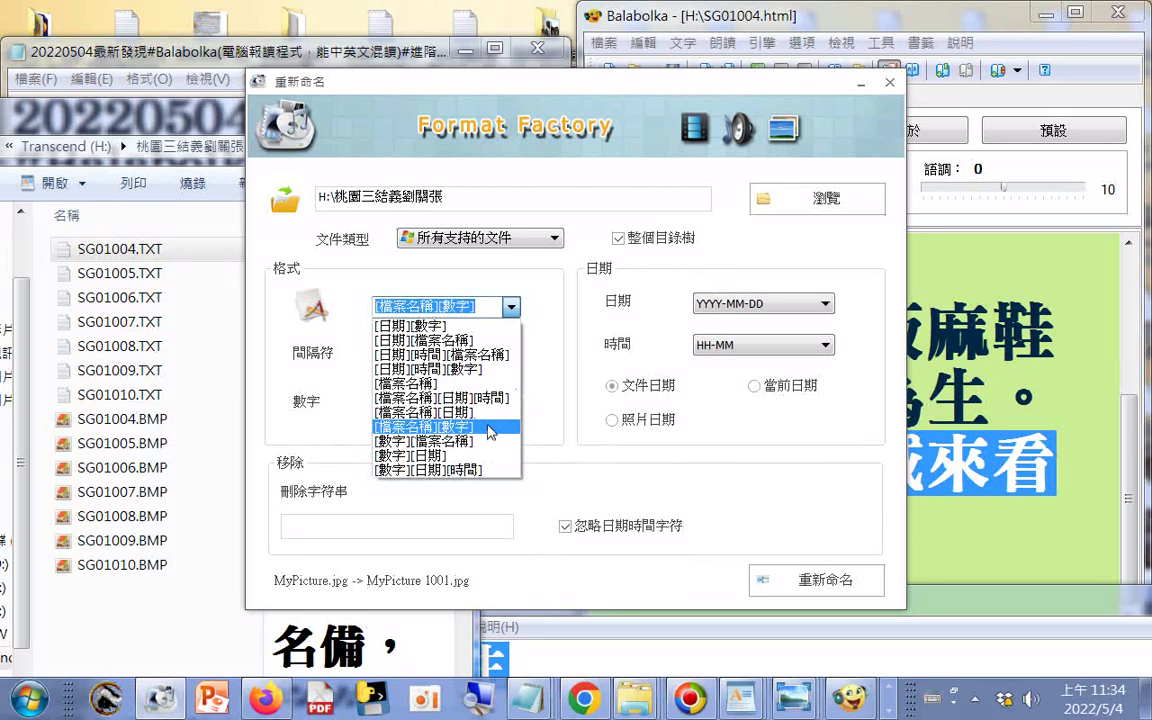
{"action": "left_click", "coordinate": [465, 384]}
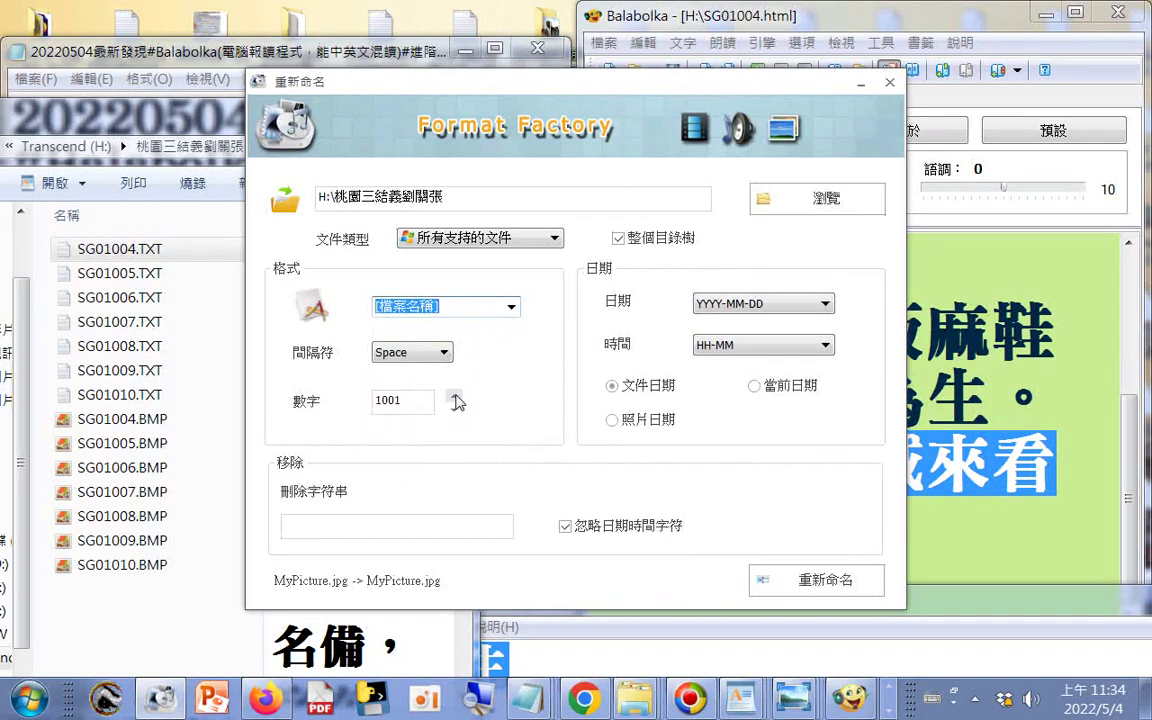
Clear the 數字 value and check the 文件類型 choices, keeping 所有支持的文件.
{"action": "double_click", "coordinate": [388, 400]}
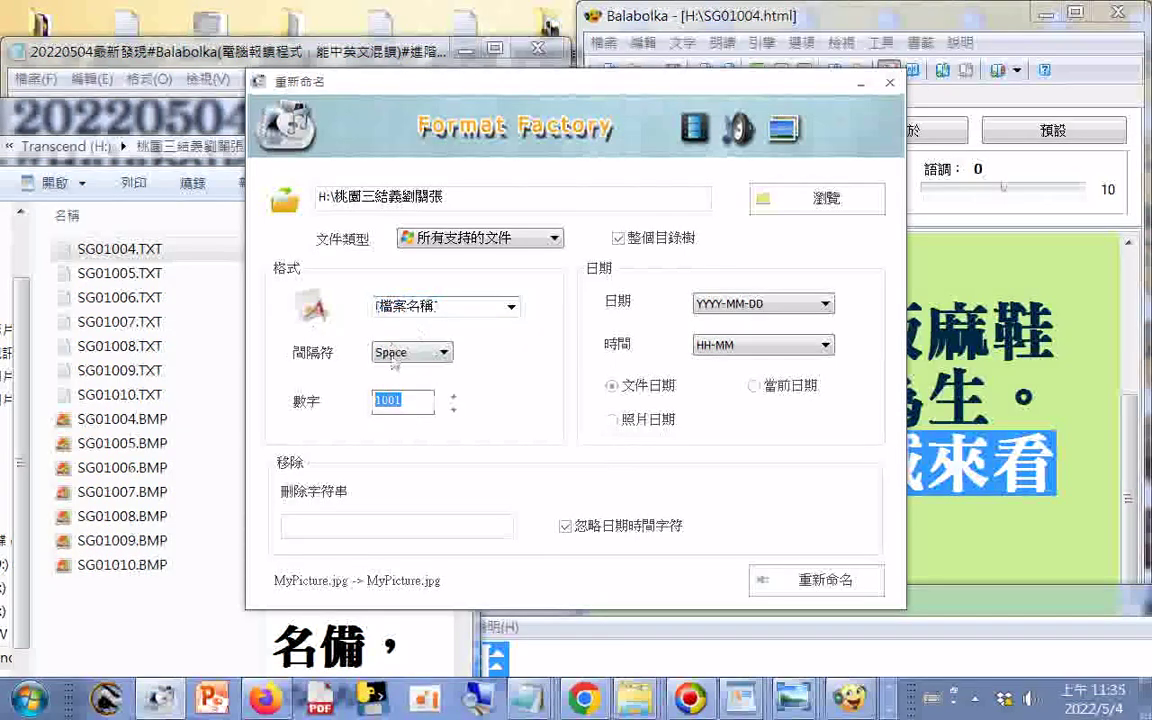
{"action": "key", "text": "BackSpace"}
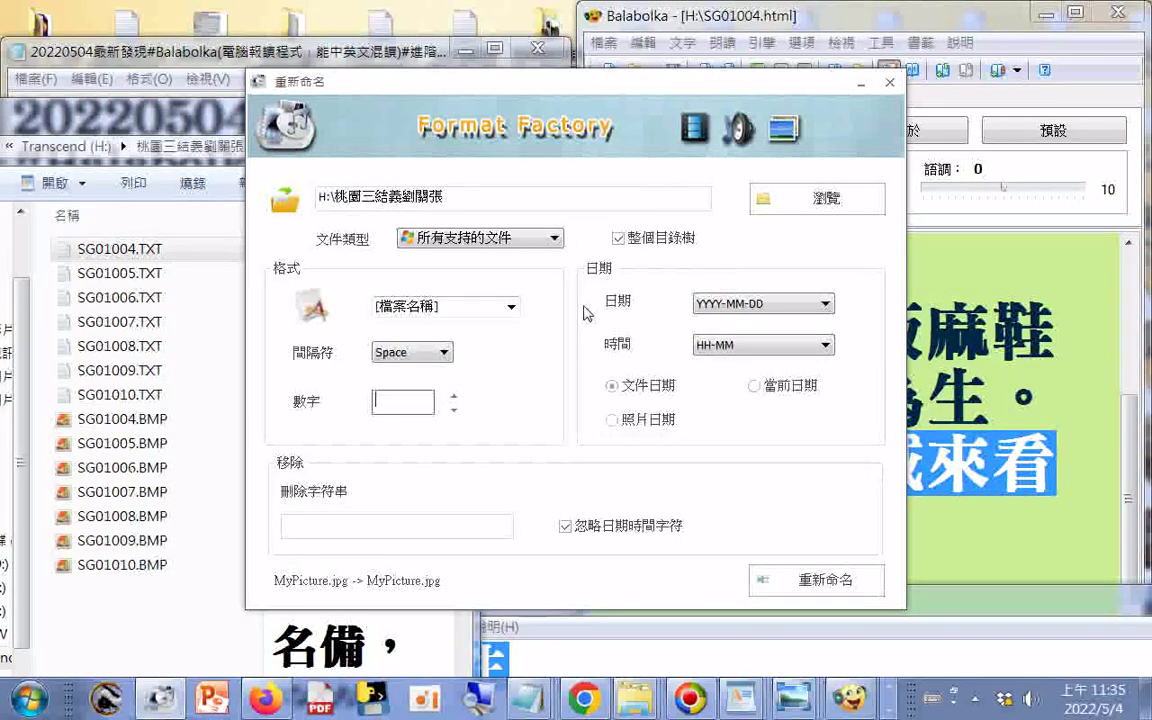
{"action": "left_click", "coordinate": [555, 239]}
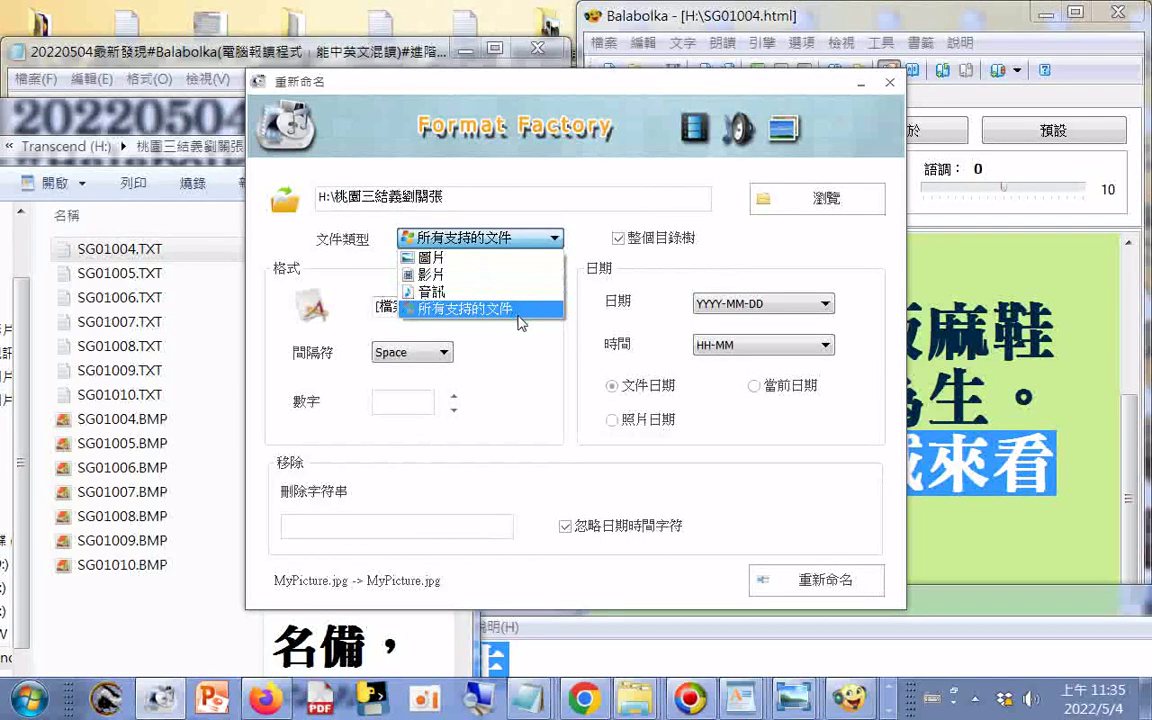
{"action": "left_click", "coordinate": [771, 244]}
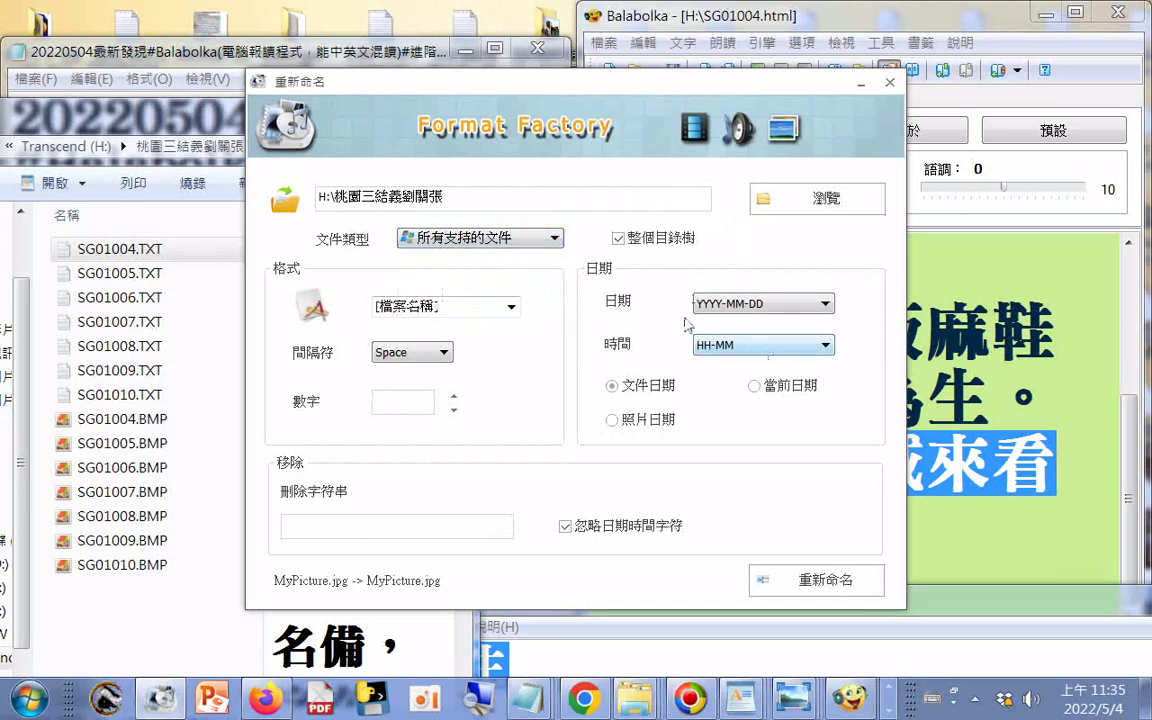